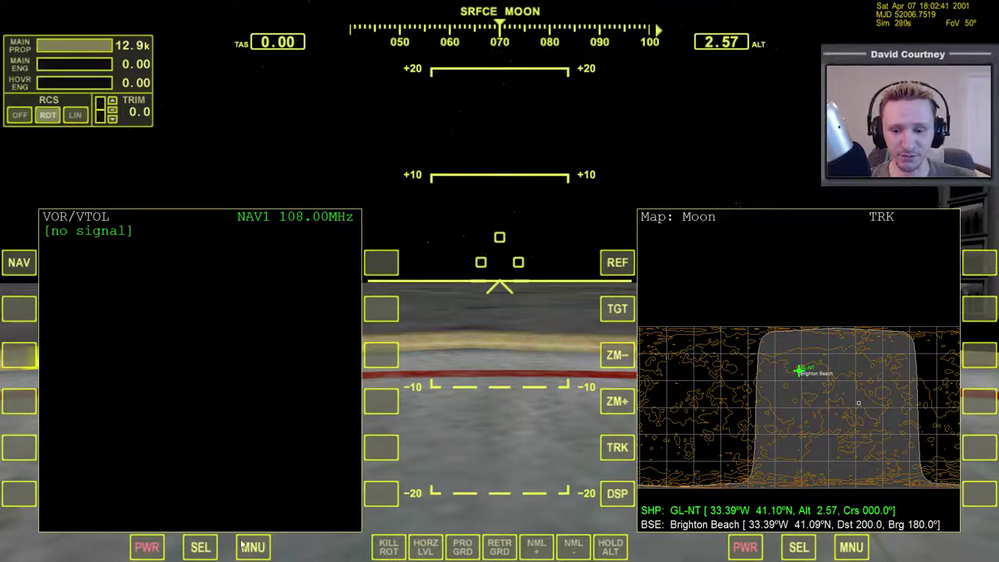
# Switch the left MFD to TransX from the second page of display modes.
pyautogui.click(205, 552)
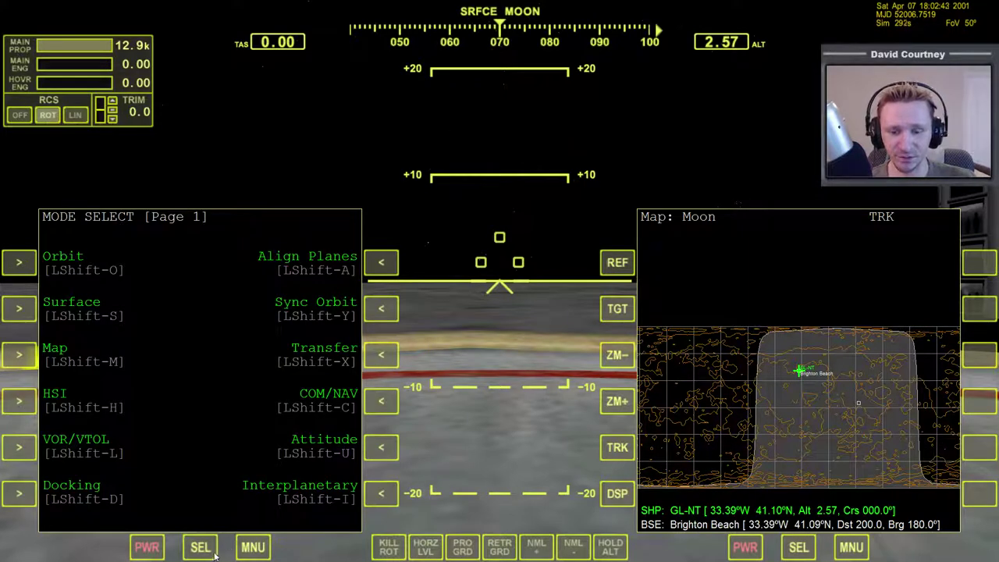
pyautogui.click(213, 553)
pyautogui.click(385, 409)
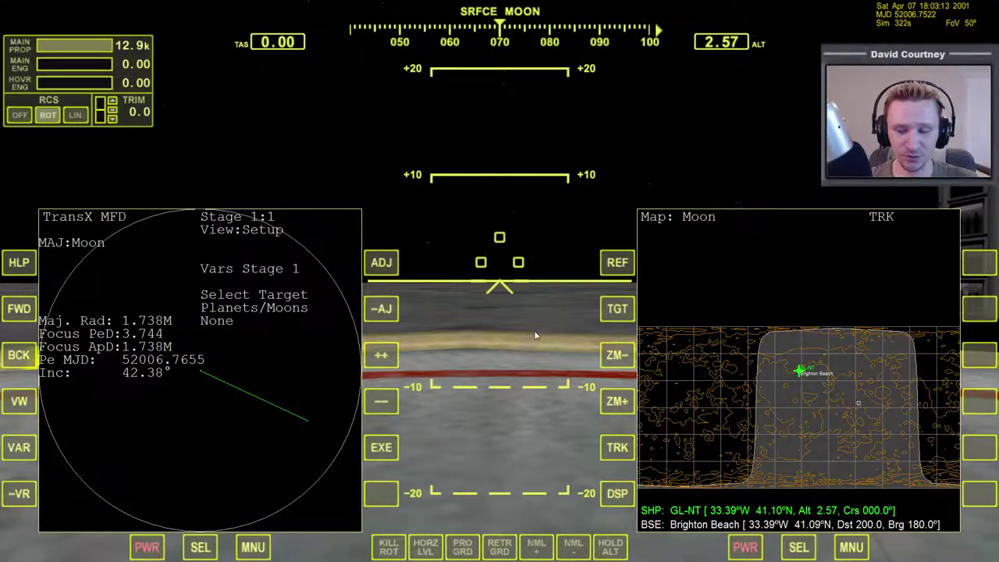
# Check the outside view of the lunar base, then return to the cockpit.
pyautogui.press('F1')
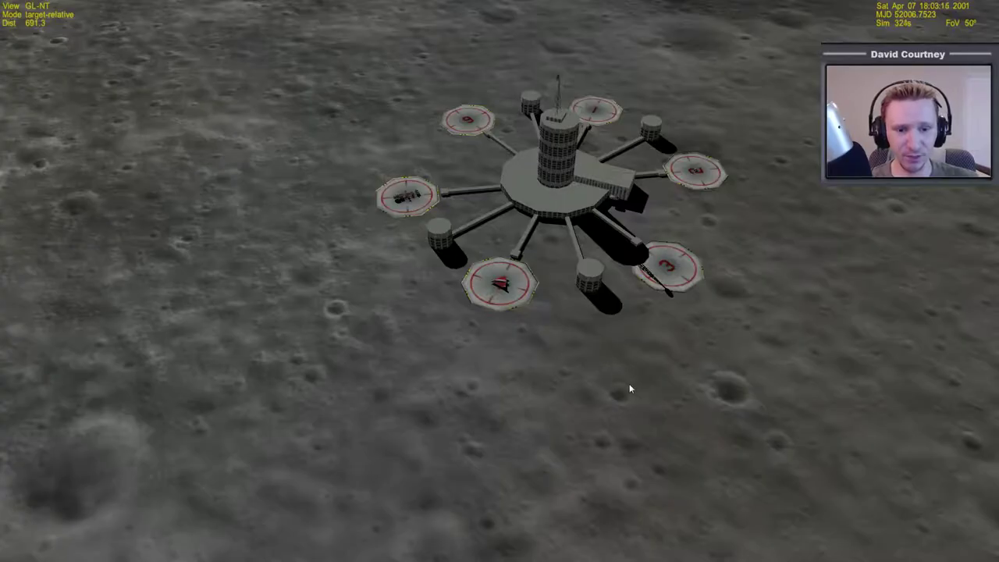
pyautogui.scroll(3, 550, 359)
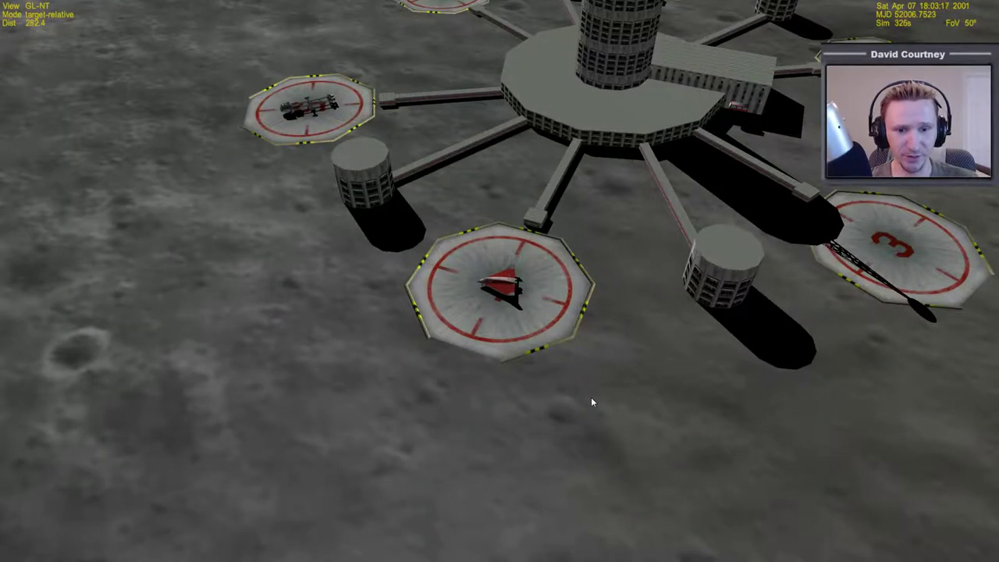
pyautogui.press('F1')
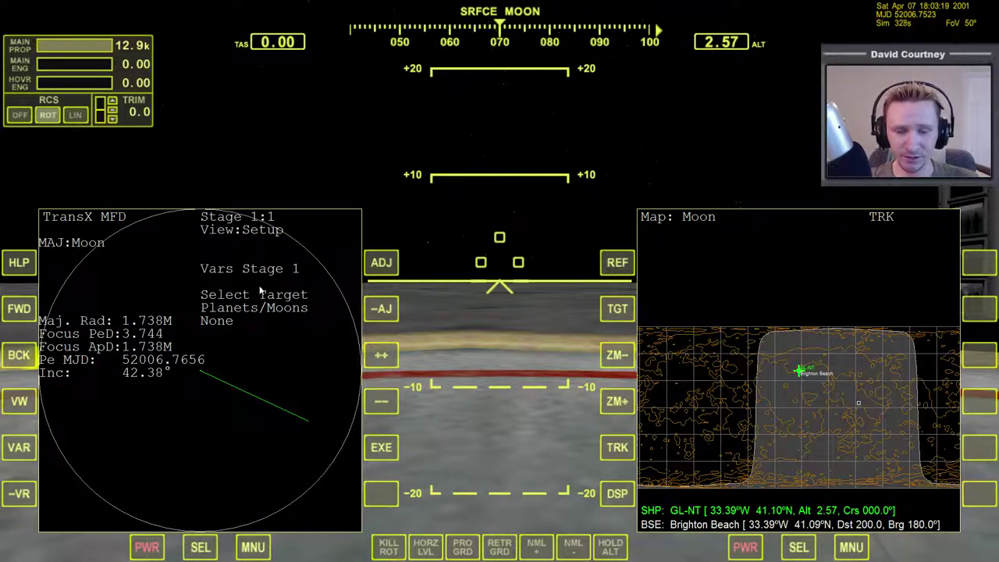
# Set the Stage 1 target to Escape and advance to the Stage 2 Eject Plan.
pyautogui.click(381, 355)
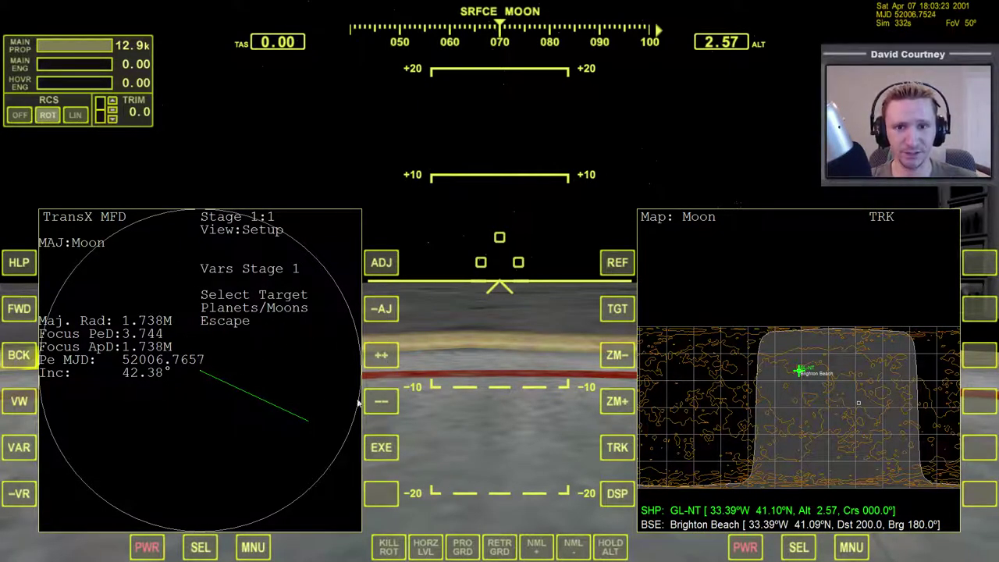
pyautogui.click(23, 312)
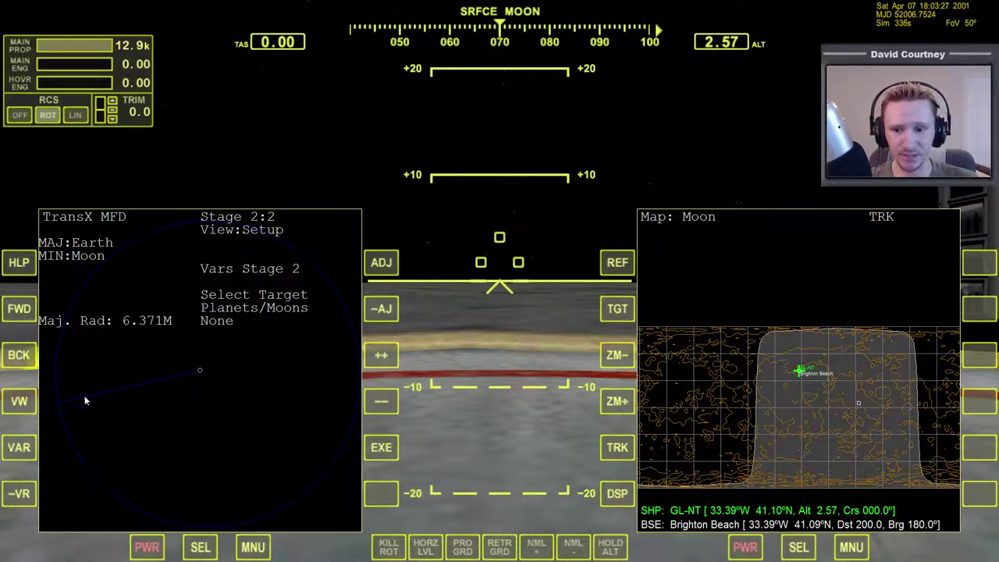
pyautogui.click(25, 404)
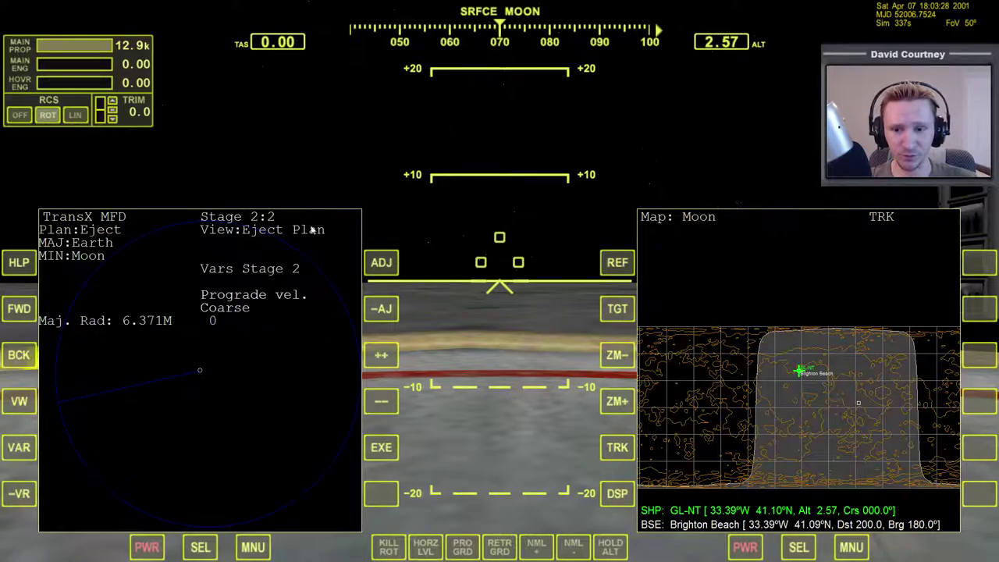
# Lower Stage 2 prograde velocity to -620, then go back to Stage 1.
pyautogui.click(388, 401)
pyautogui.click(388, 401)
pyautogui.click(388, 401)
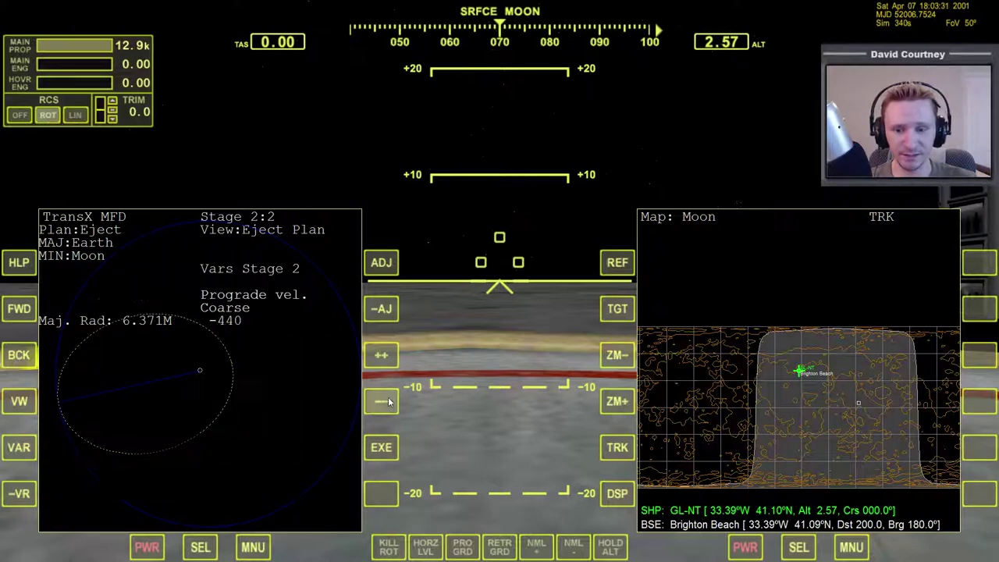
pyautogui.click(388, 401)
pyautogui.click(388, 401)
pyautogui.click(388, 401)
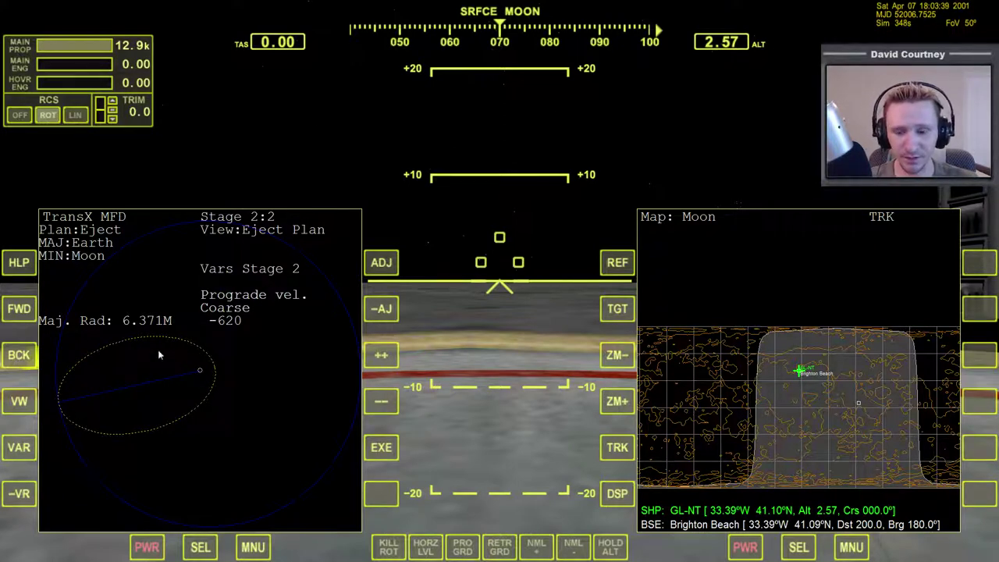
pyautogui.click(31, 355)
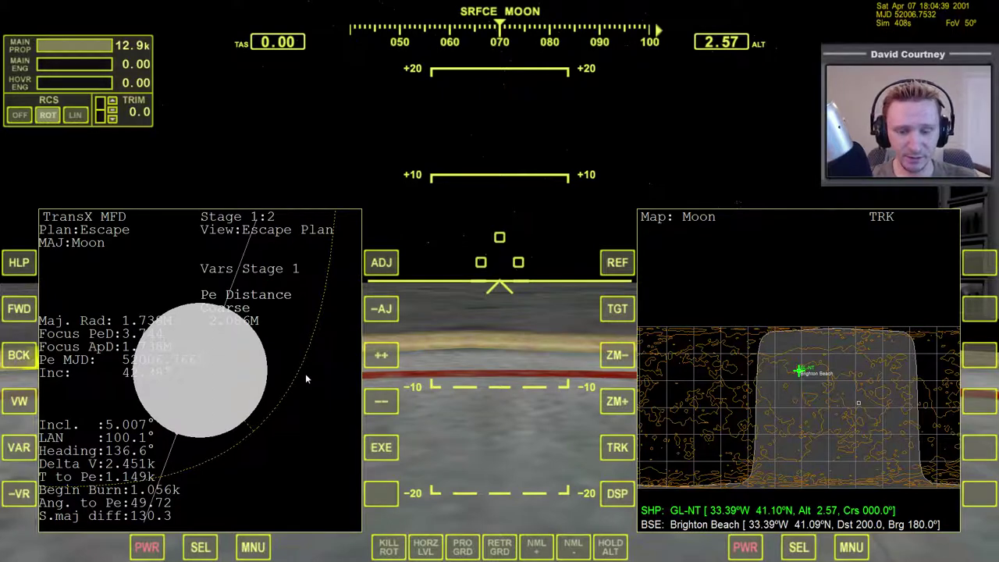
# Open Orbiter's Main menu with Ctrl+F4 while TransX shows the Stage 1 escape plan.
pyautogui.press('F4')
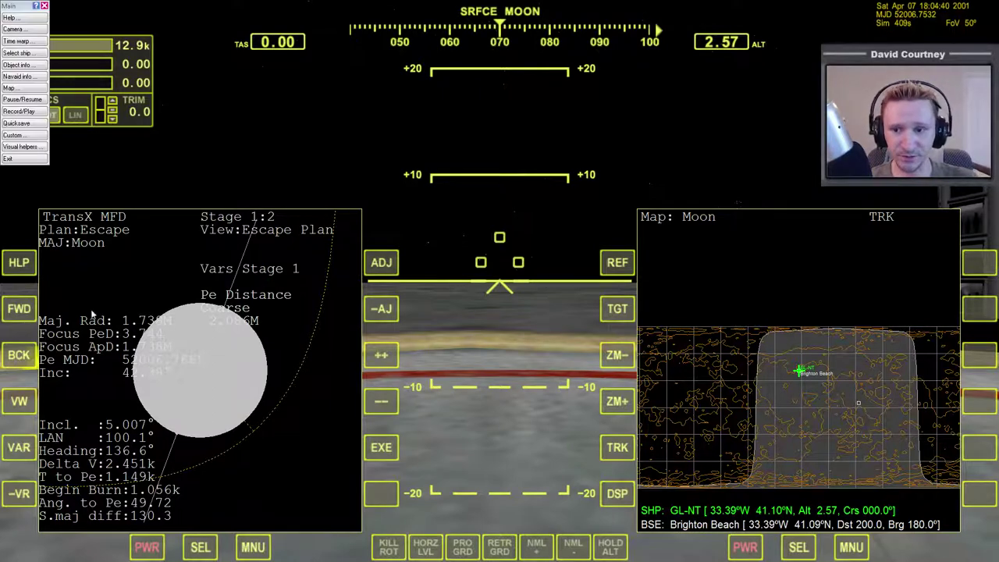
# Exit Orbiter and bring up the TransX 2013.12.08 Auto-Min page, highlighting its title twice.
pyautogui.click(31, 160)
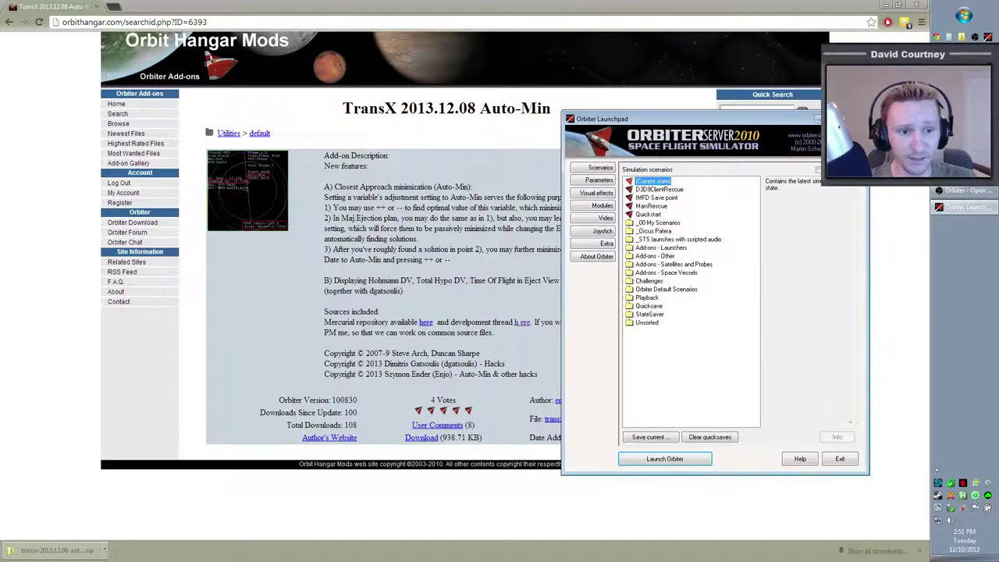
pyautogui.click(527, 188)
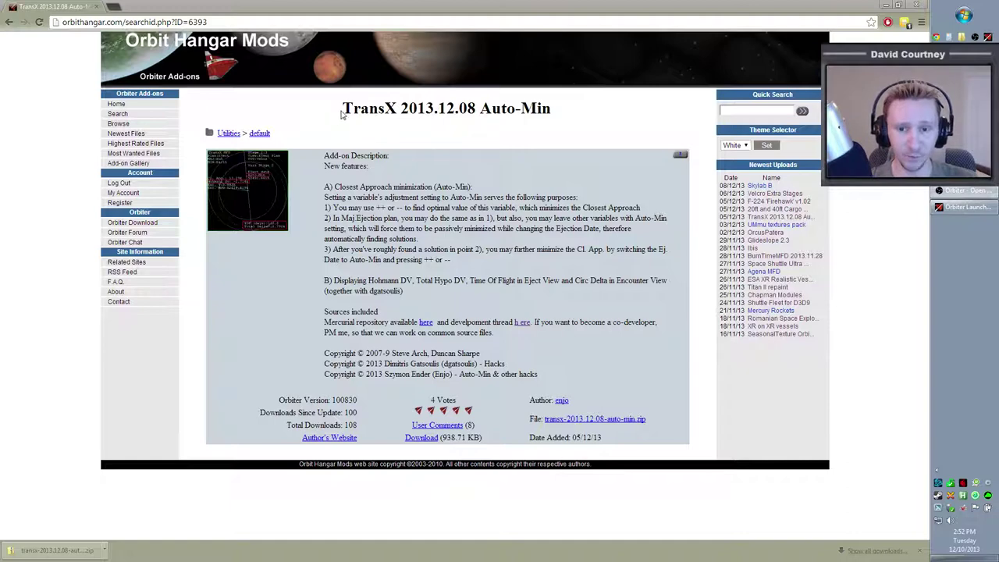
pyautogui.moveTo(344, 109); pyautogui.dragTo(545, 110)
pyautogui.click(404, 132)
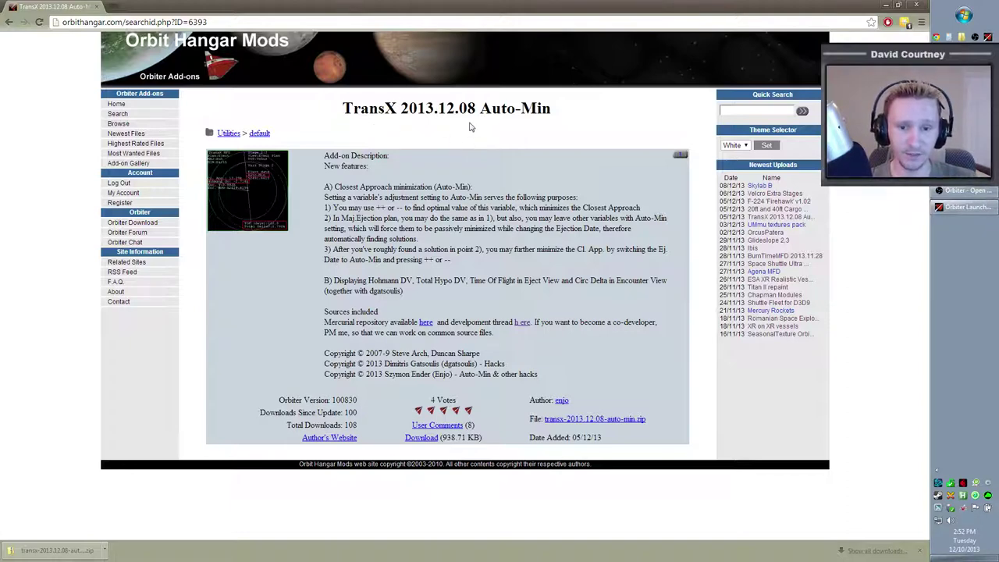
pyautogui.moveTo(344, 108); pyautogui.dragTo(520, 126)
pyautogui.click(507, 128)
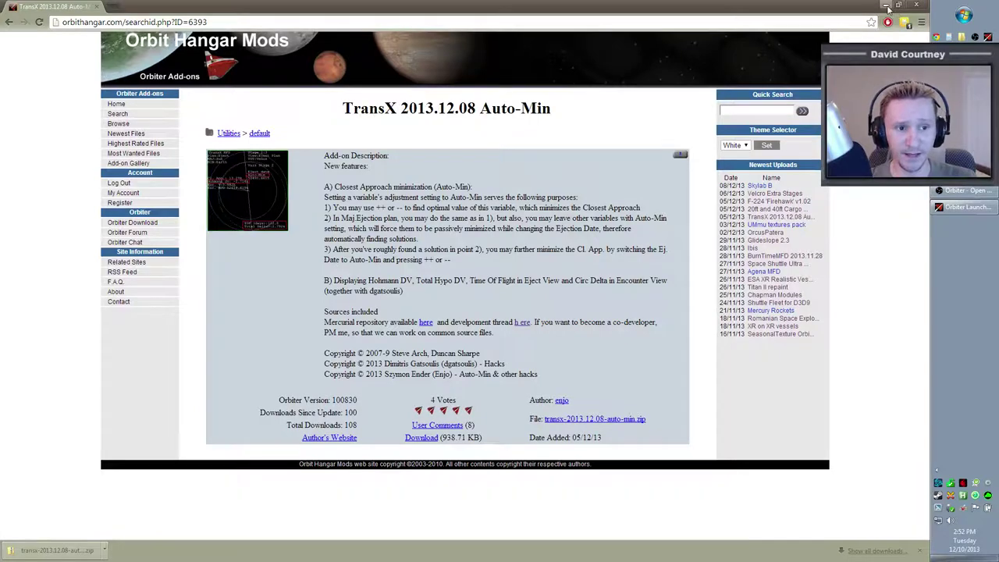
# Minimize Chrome and open transx-2013.12.08-auto-min.zip from the desktop.
pyautogui.click(887, 6)
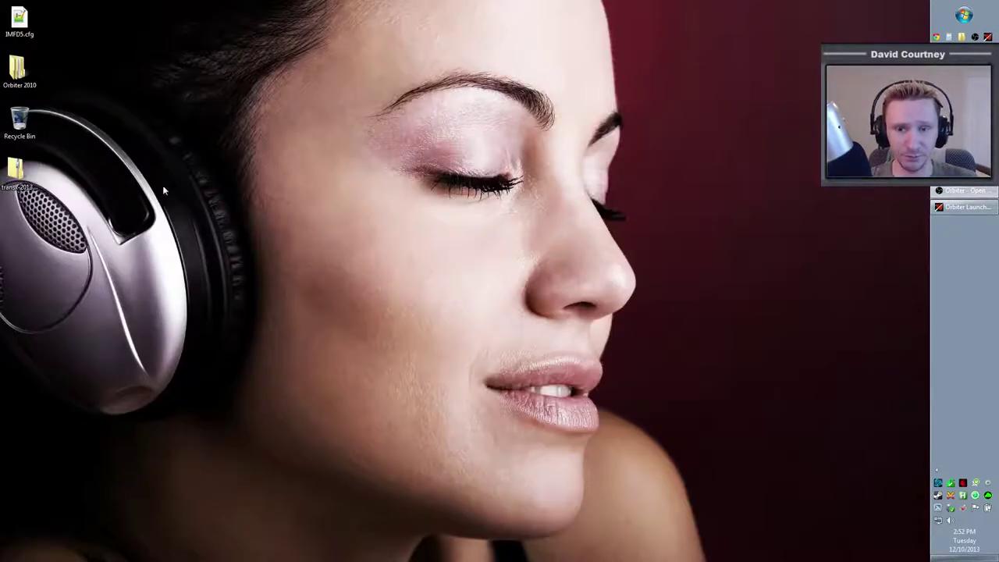
pyautogui.click(20, 176)
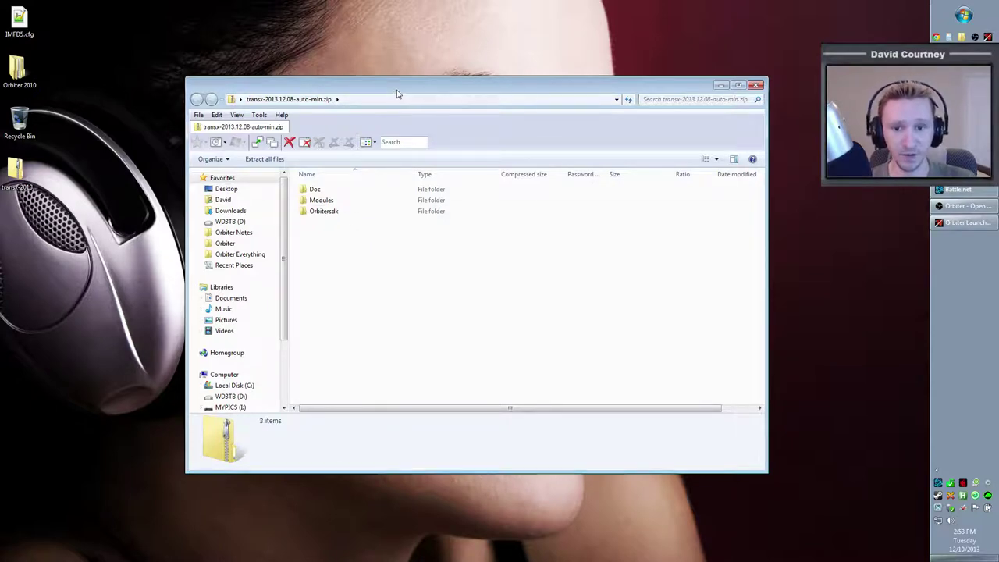
pyautogui.moveTo(396, 94); pyautogui.dragTo(398, 71)
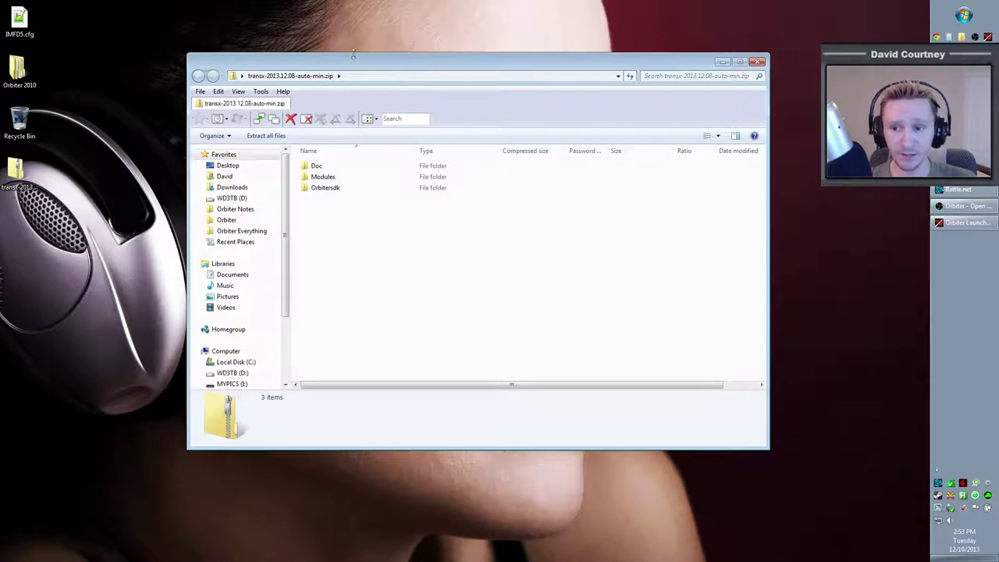
pyautogui.click(317, 166)
pyautogui.click(334, 176)
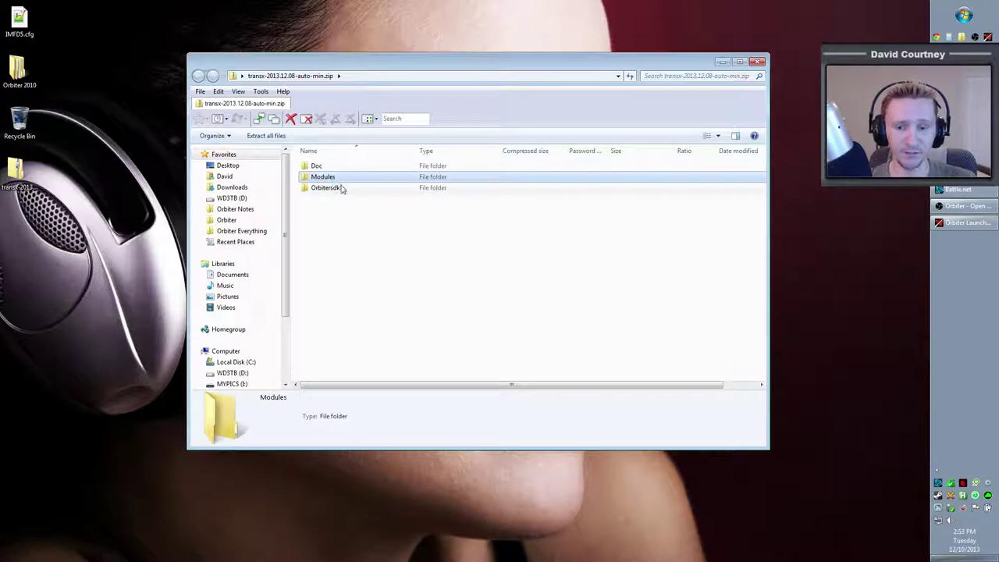
pyautogui.click(342, 188)
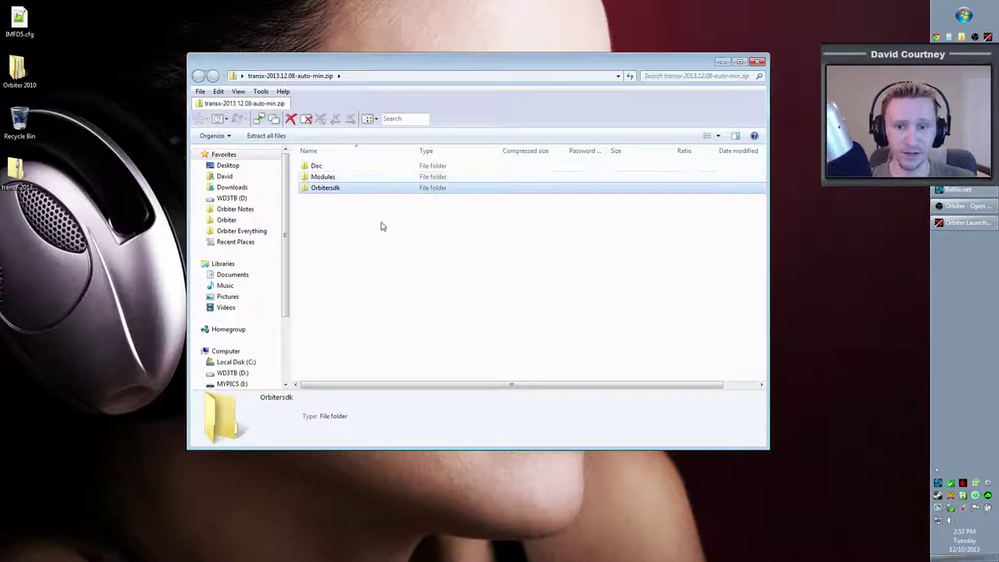
pyautogui.click(421, 252)
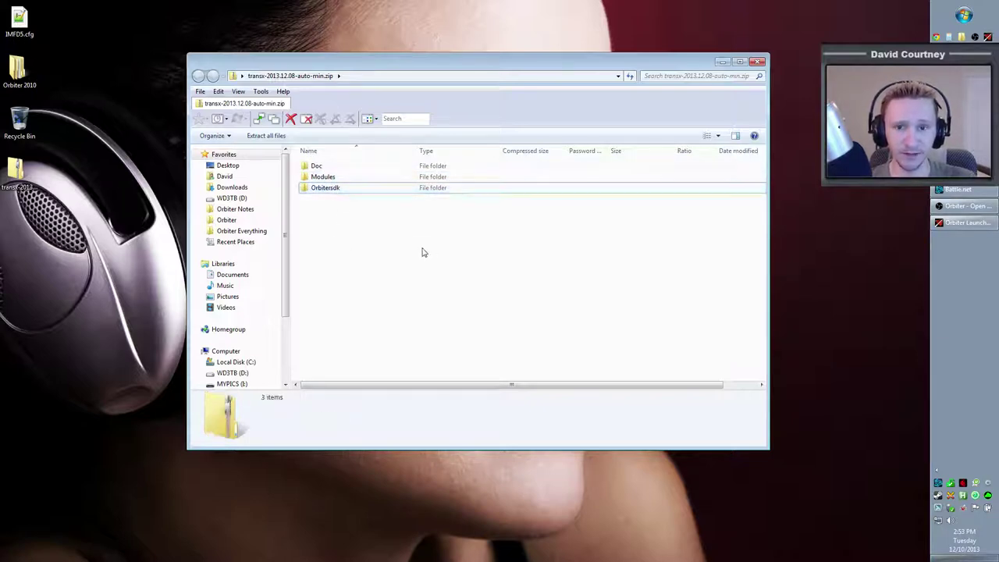
pyautogui.click(348, 194)
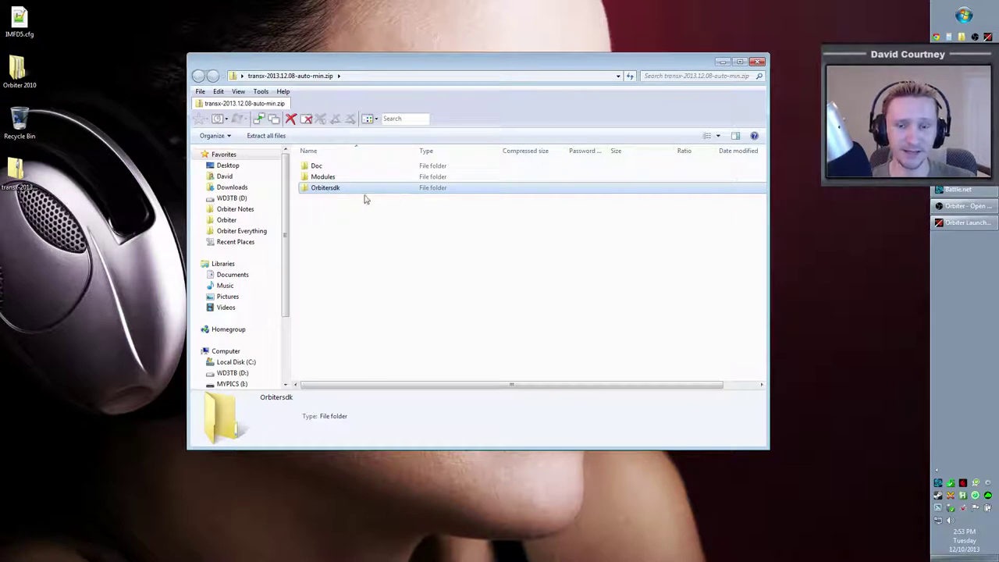
pyautogui.click(382, 250)
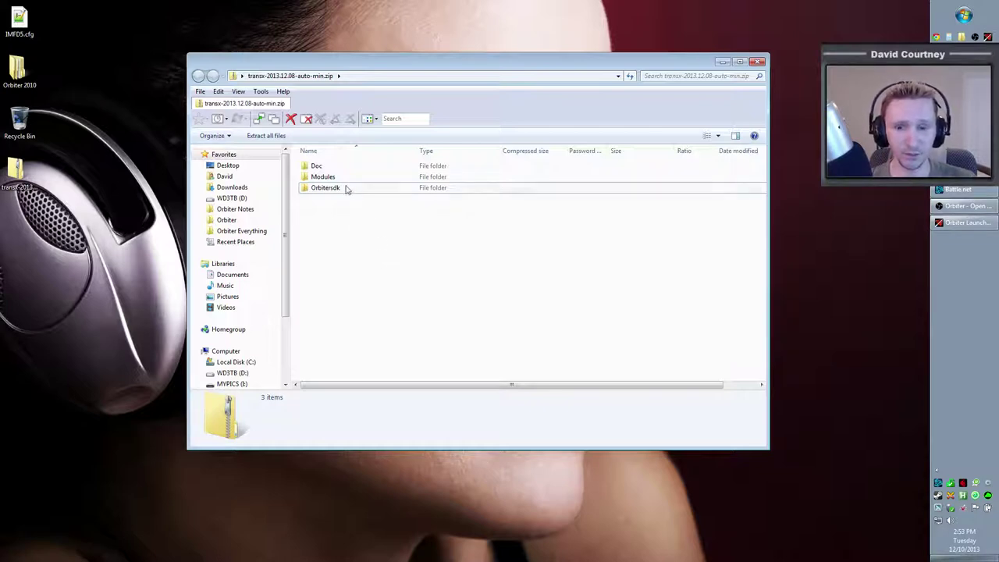
pyautogui.click(346, 188)
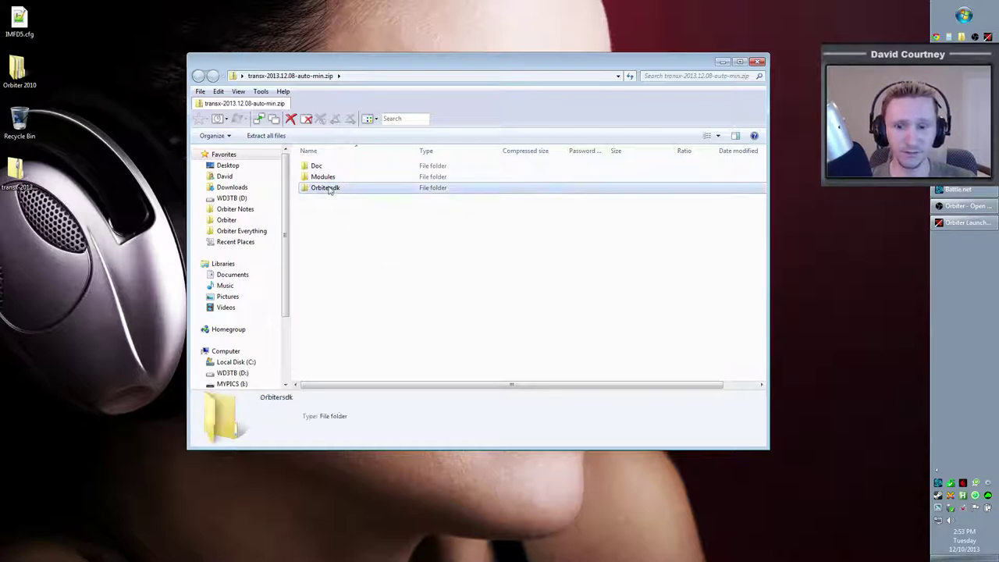
pyautogui.click(317, 166)
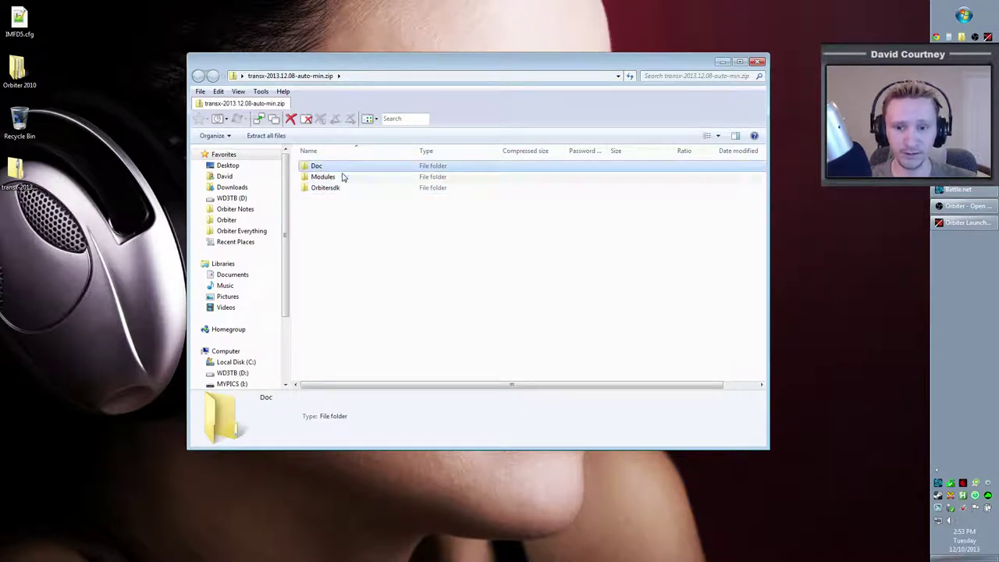
pyautogui.keyDown('ctrl'); pyautogui.click(342, 177); pyautogui.keyUp('ctrl')
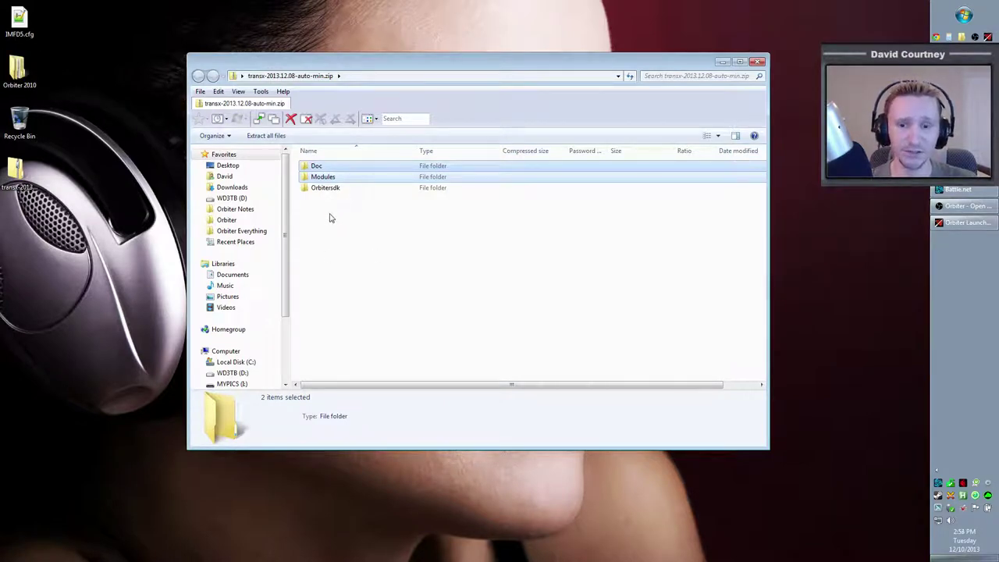
pyautogui.click(368, 252)
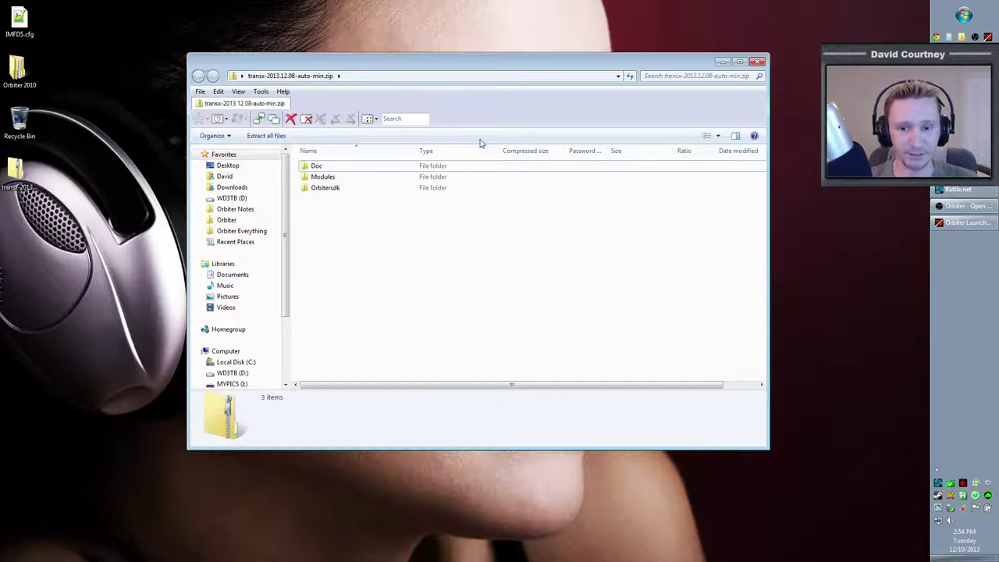
pyautogui.click(343, 169)
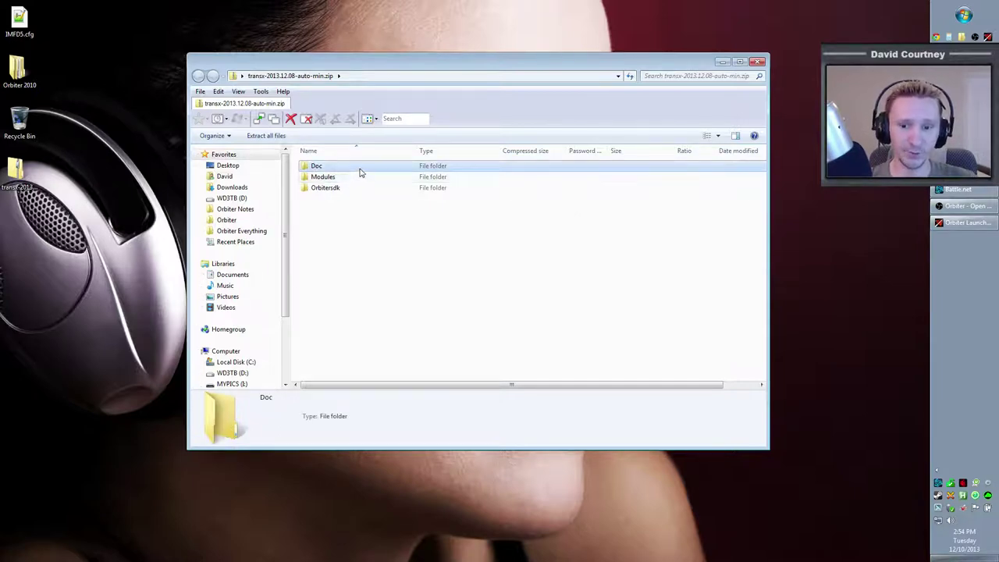
pyautogui.doubleClick(360, 168)
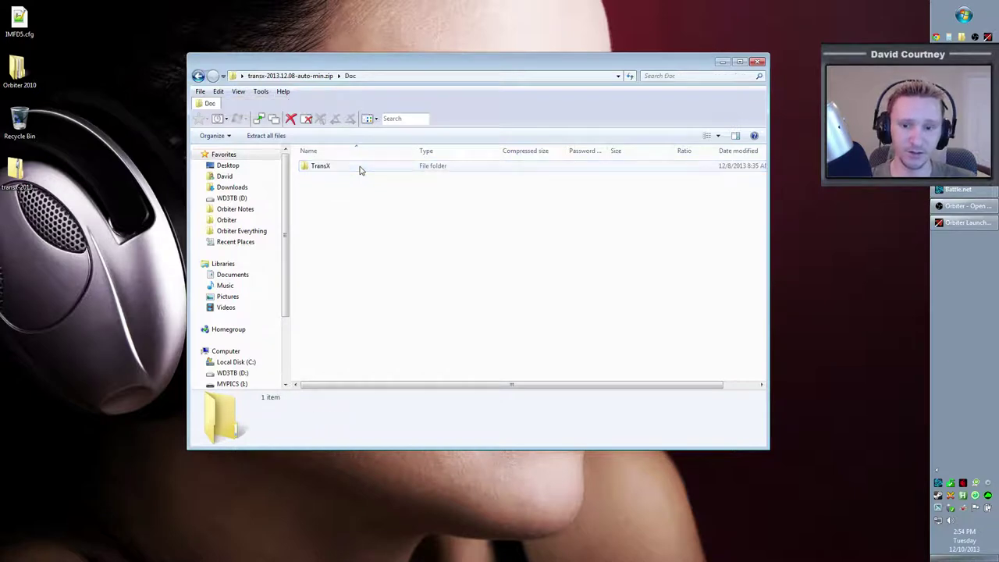
pyautogui.doubleClick(360, 170)
pyautogui.press('BackSpace')
pyautogui.press('BackSpace')
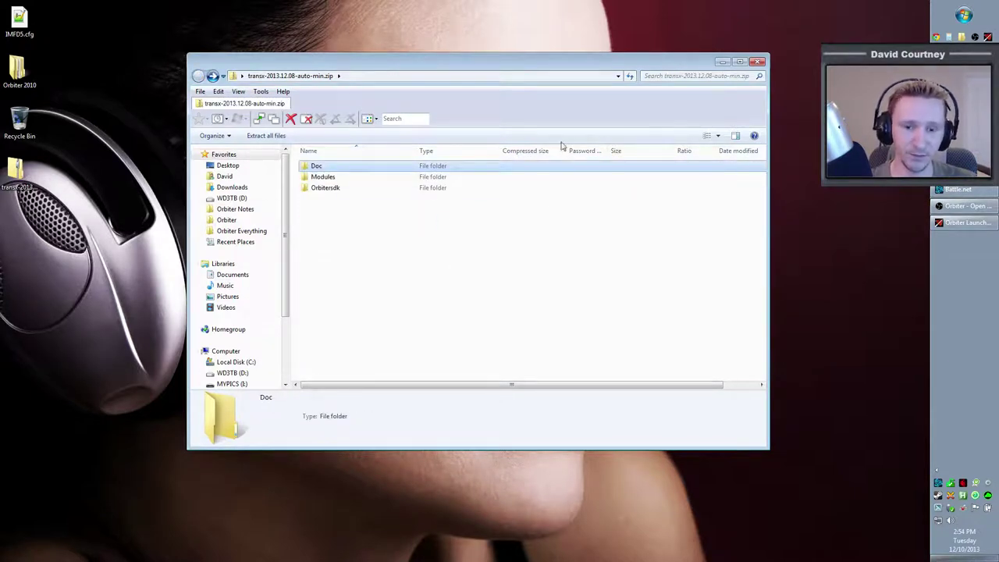
# Close the archive window, restore Orbiter Launchpad and show its Modules list.
pyautogui.click(757, 61)
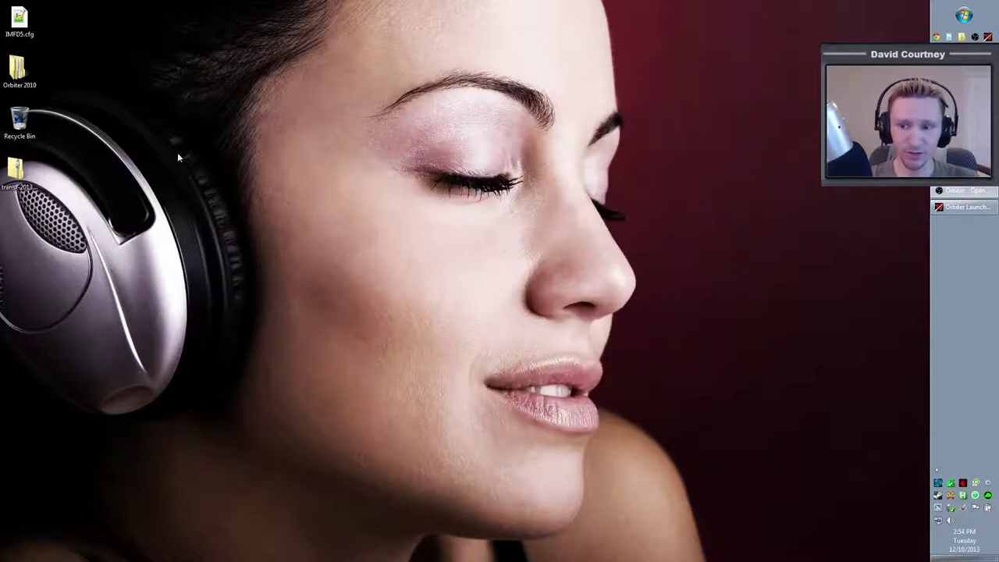
pyautogui.click(957, 211)
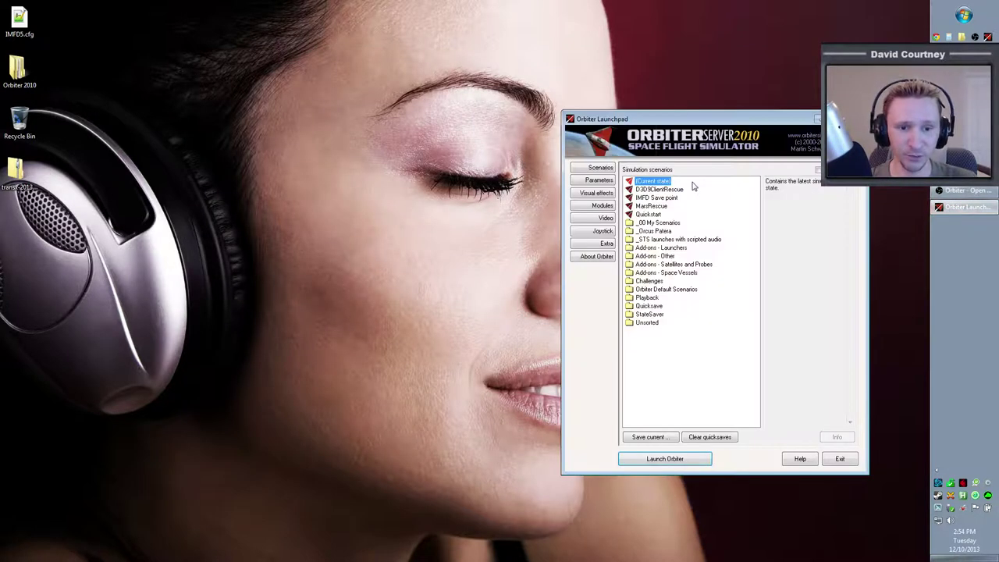
pyautogui.click(602, 205)
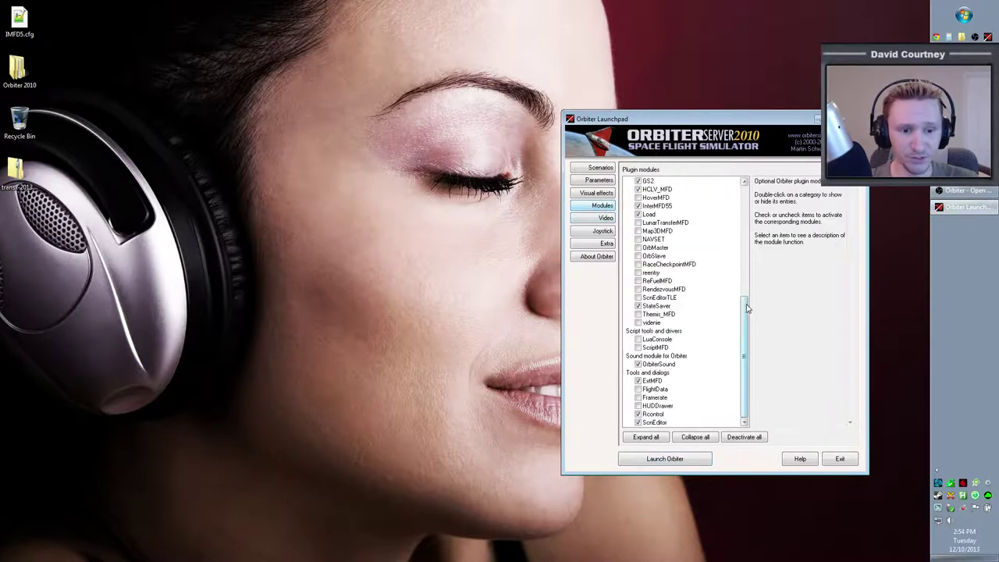
pyautogui.moveTo(746, 308); pyautogui.dragTo(747, 217)
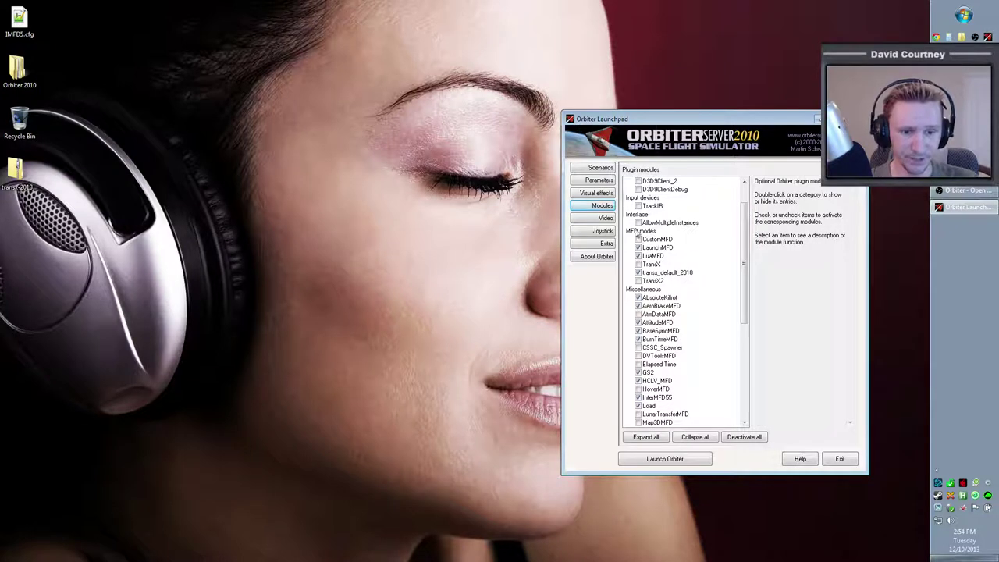
pyautogui.moveTo(745, 266); pyautogui.dragTo(735, 271)
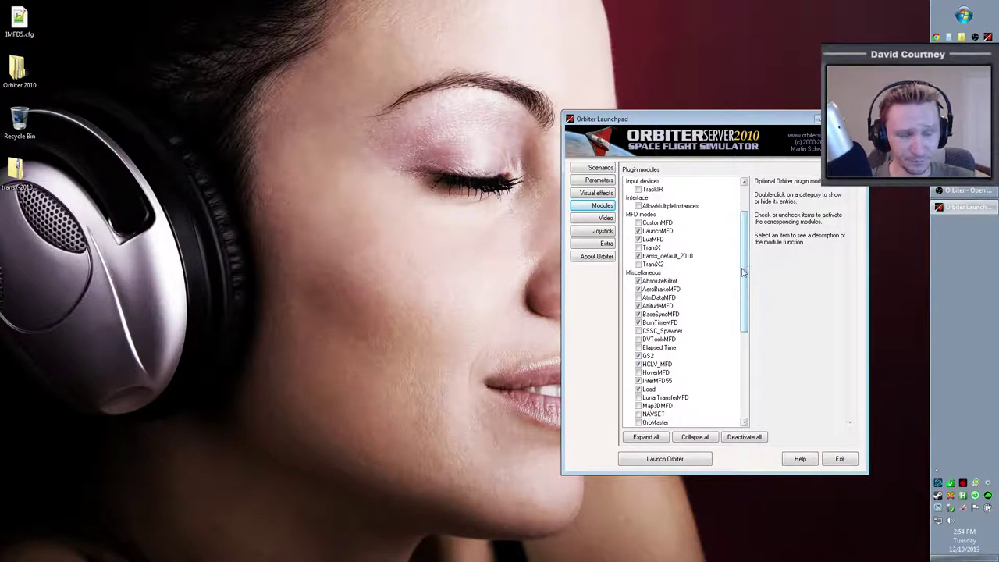
# Untick tranx_default_2010 and tick the TransX and TransX2 modules.
pyautogui.click(640, 254)
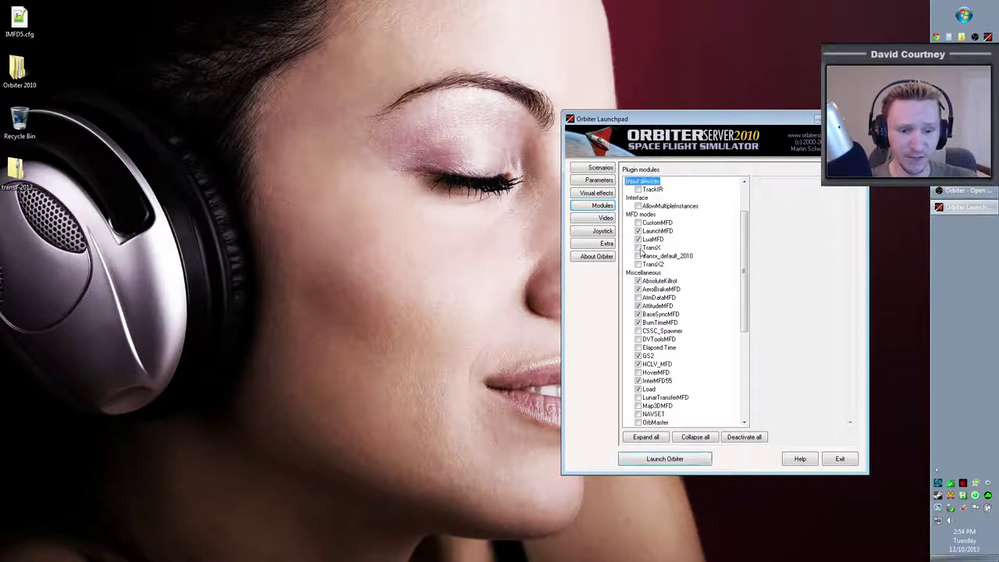
pyautogui.click(638, 248)
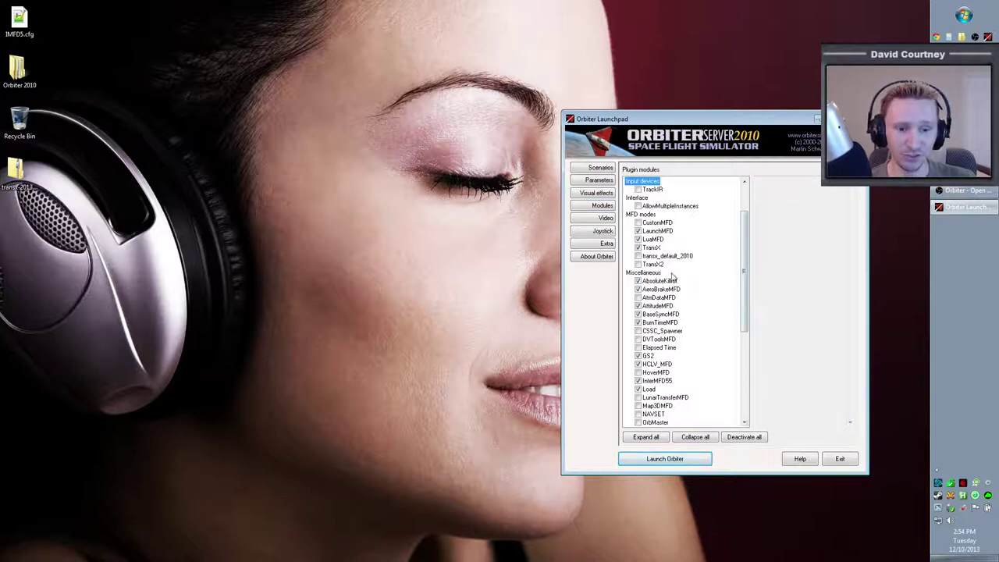
pyautogui.click(639, 265)
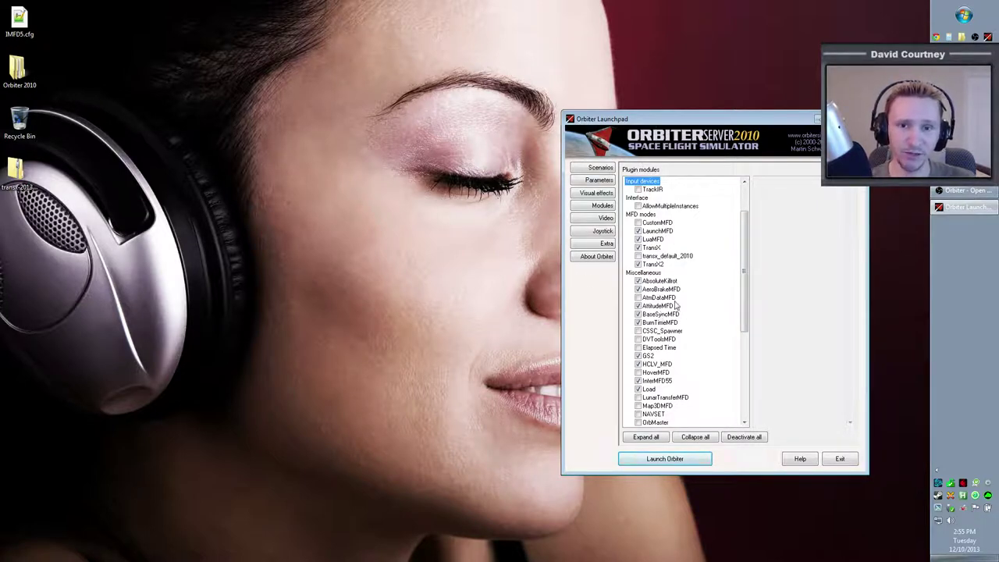
# Compare the TransX and TransX2 module descriptions, then return to Scenarios.
pyautogui.click(656, 248)
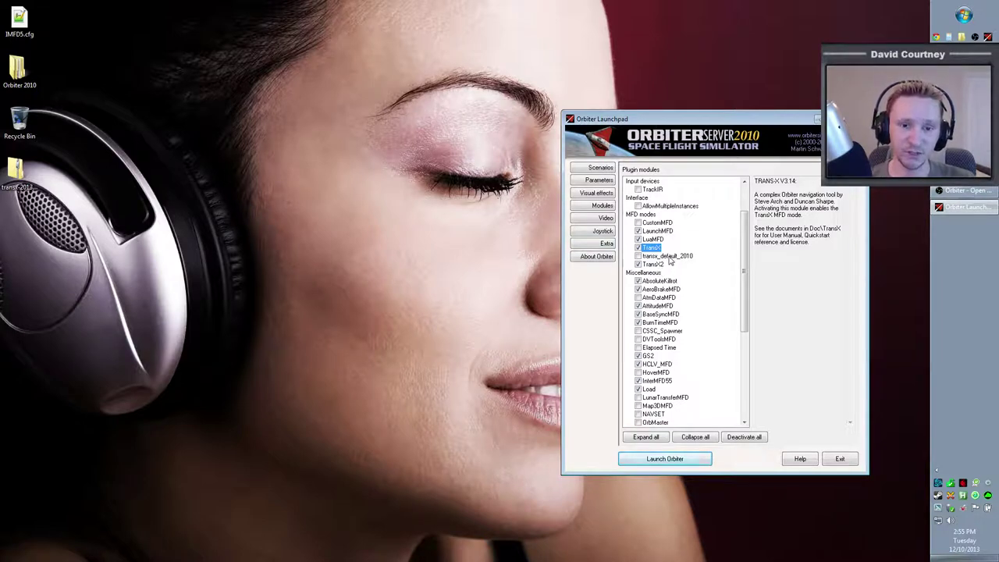
pyautogui.click(663, 267)
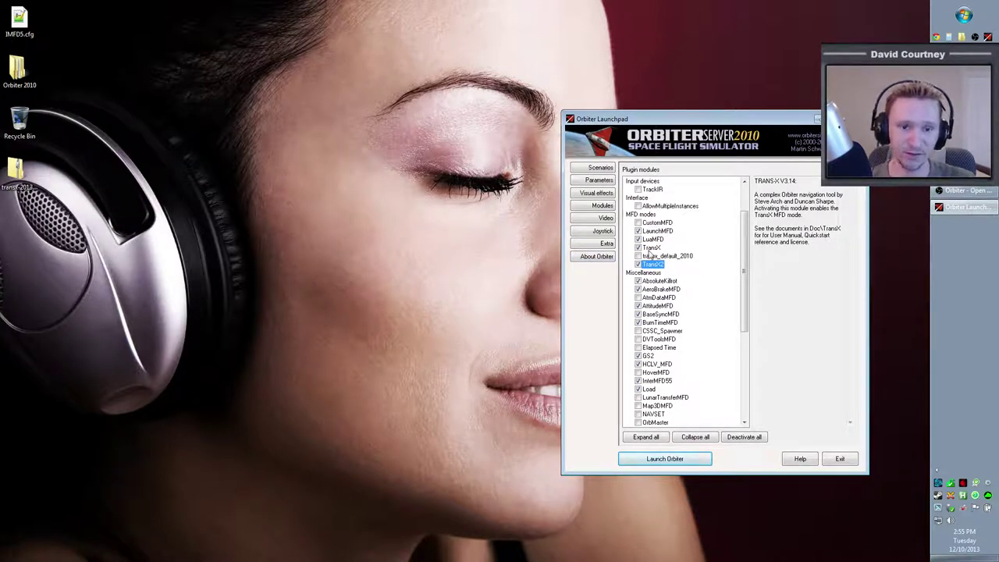
pyautogui.click(652, 248)
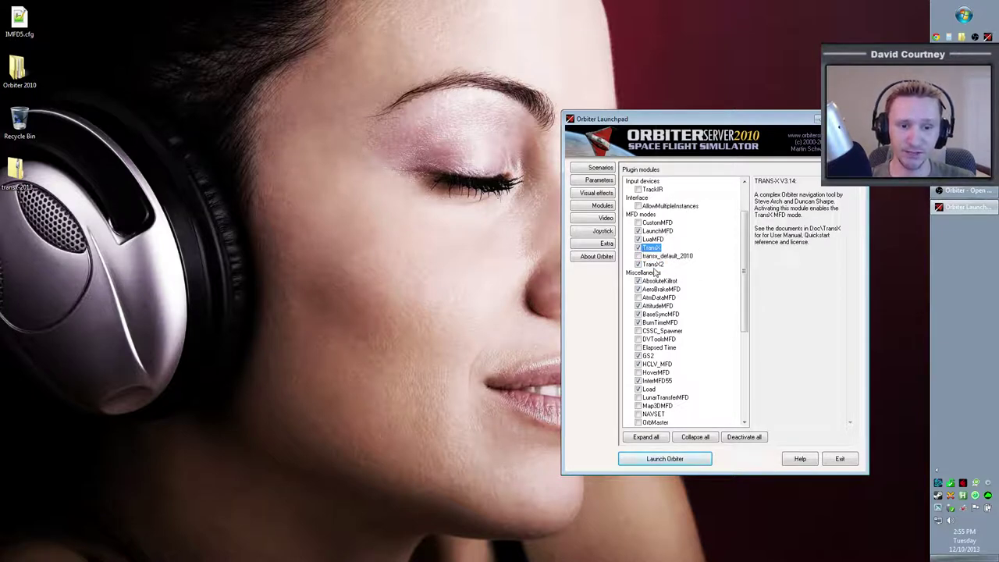
pyautogui.click(654, 265)
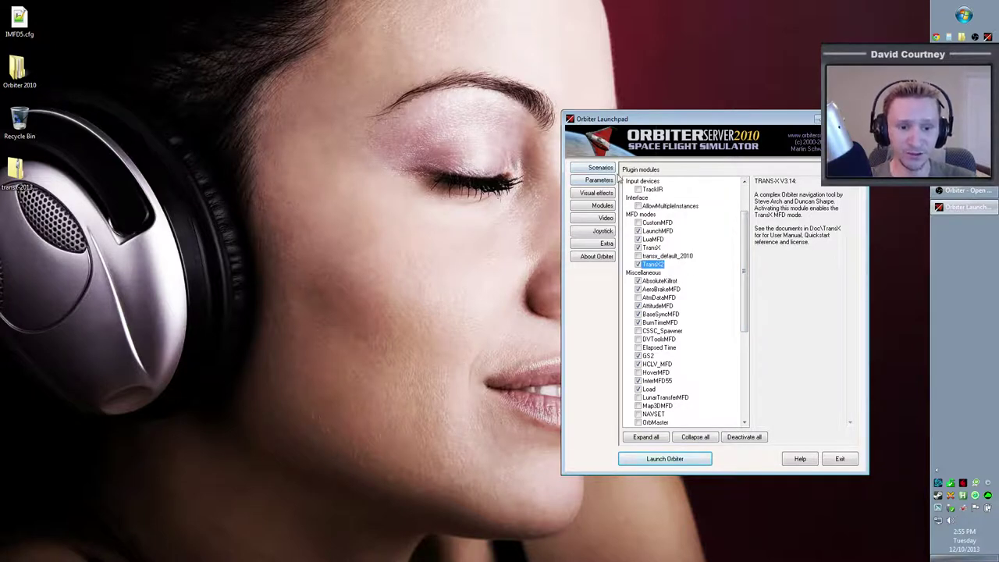
pyautogui.click(596, 172)
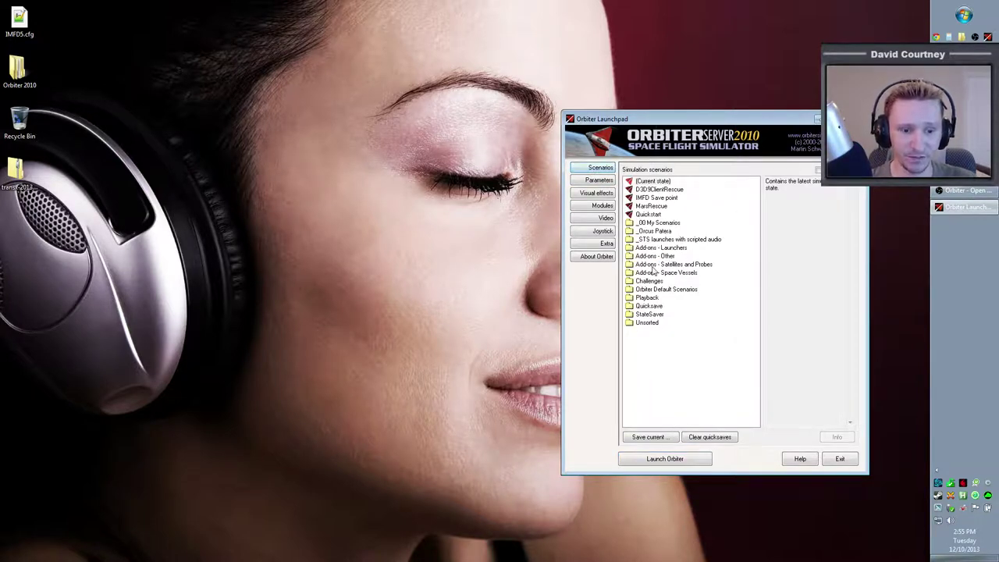
# Select the Brighton Beach scenario under Orbiter Default Scenarios > Delta-glider.
pyautogui.doubleClick(634, 289)
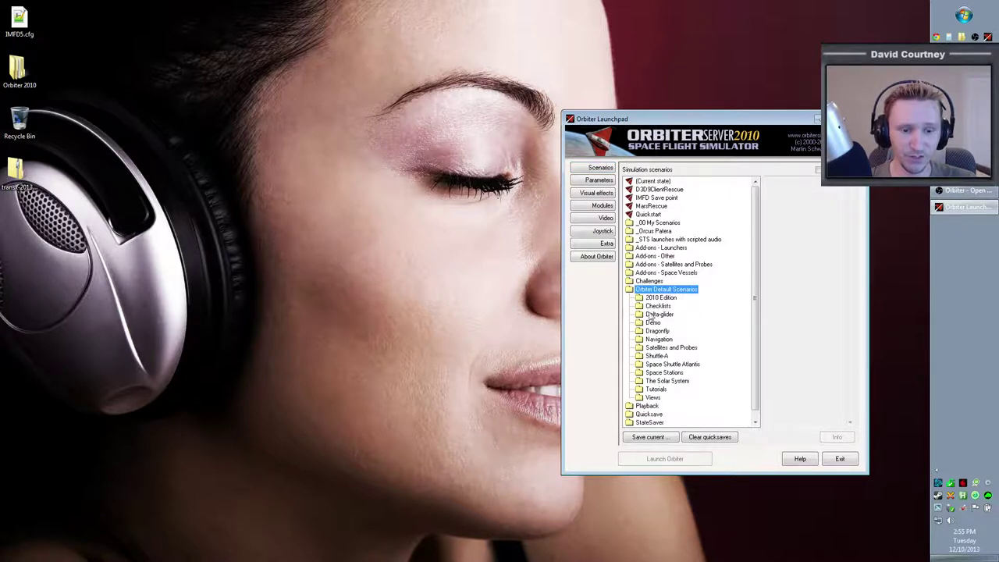
pyautogui.click(641, 314)
pyautogui.doubleClick(641, 313)
pyautogui.click(676, 315)
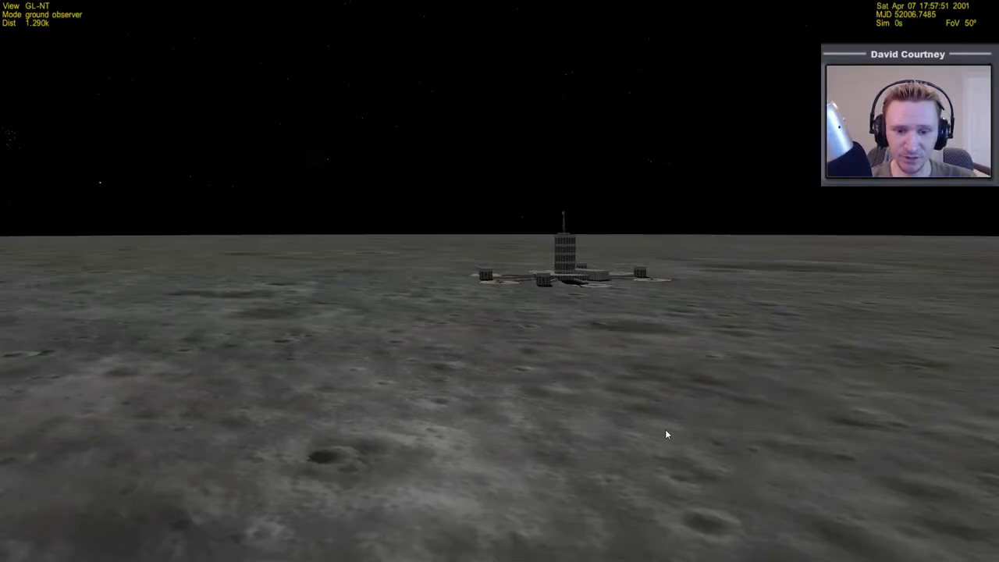
# Switch to the cockpit view and run TransX on the left MFD.
pyautogui.press('F1')
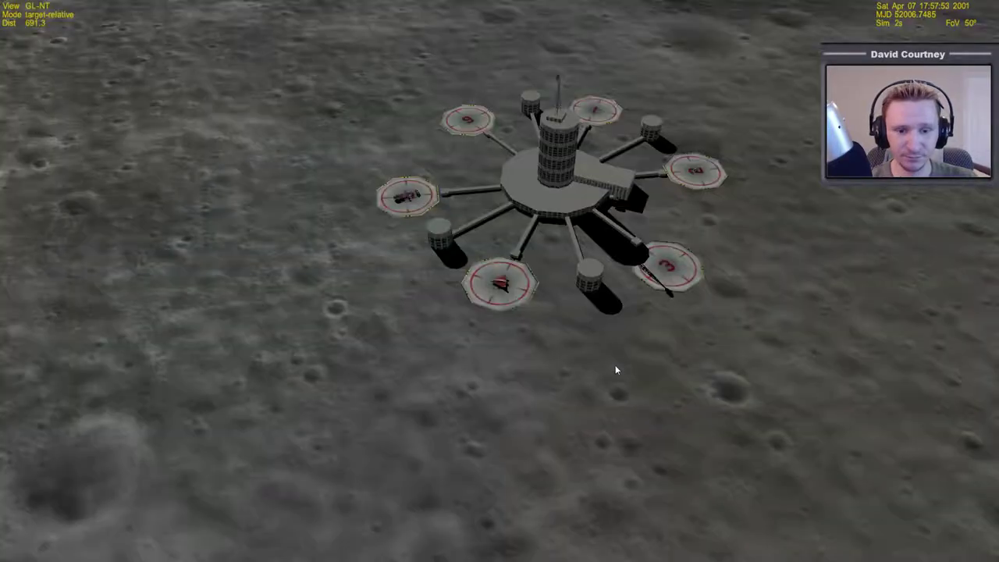
pyautogui.press('F1')
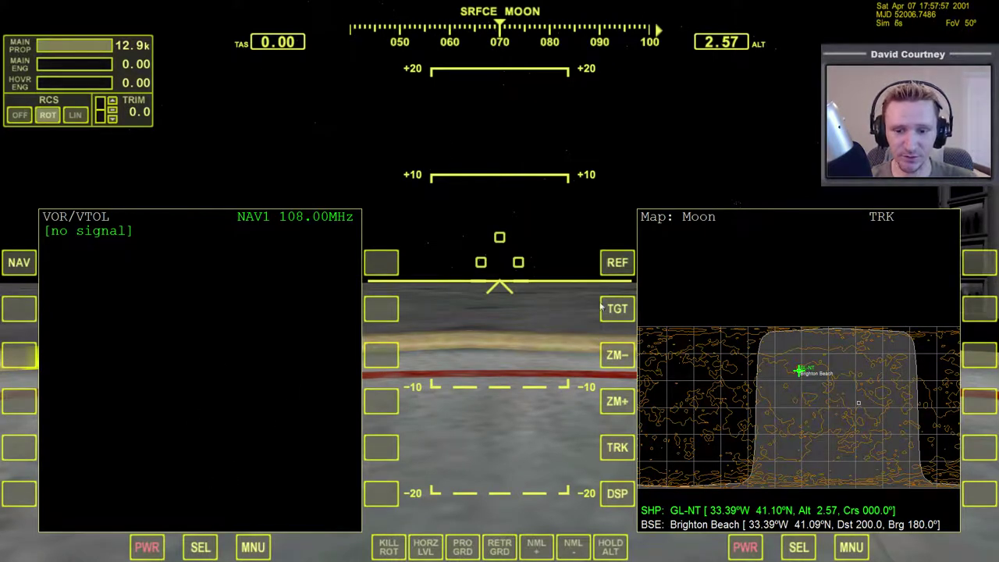
pyautogui.click(203, 549)
pyautogui.click(203, 549)
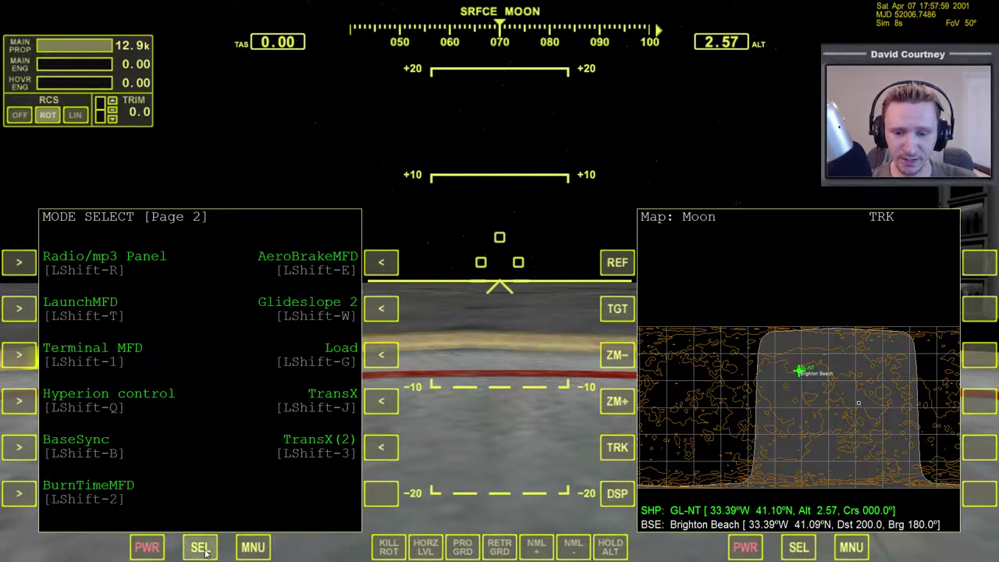
pyautogui.click(391, 402)
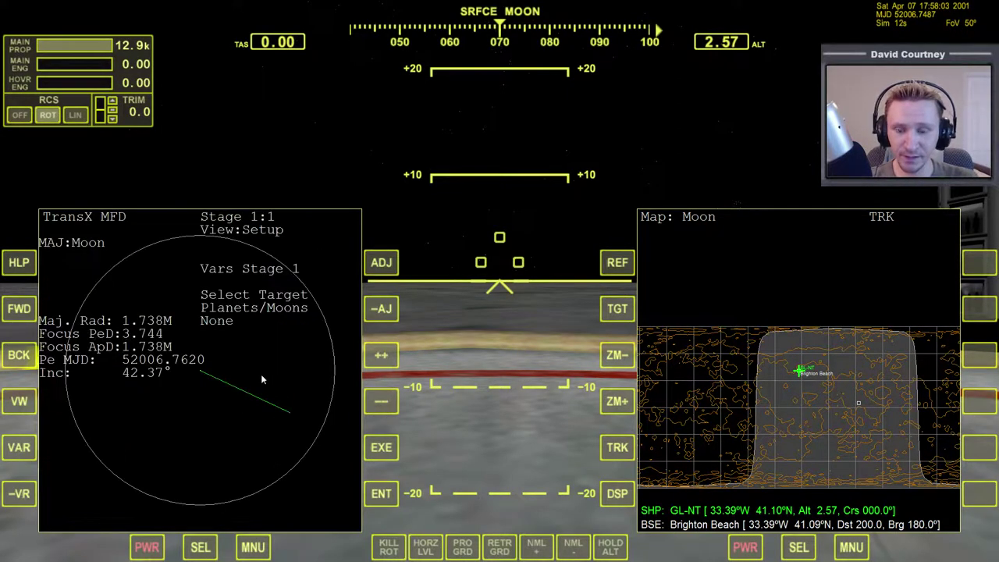
# Set target Escape, give Stage 2 eject -190 prograde velocity, and return to Stage 1.
pyautogui.click(380, 361)
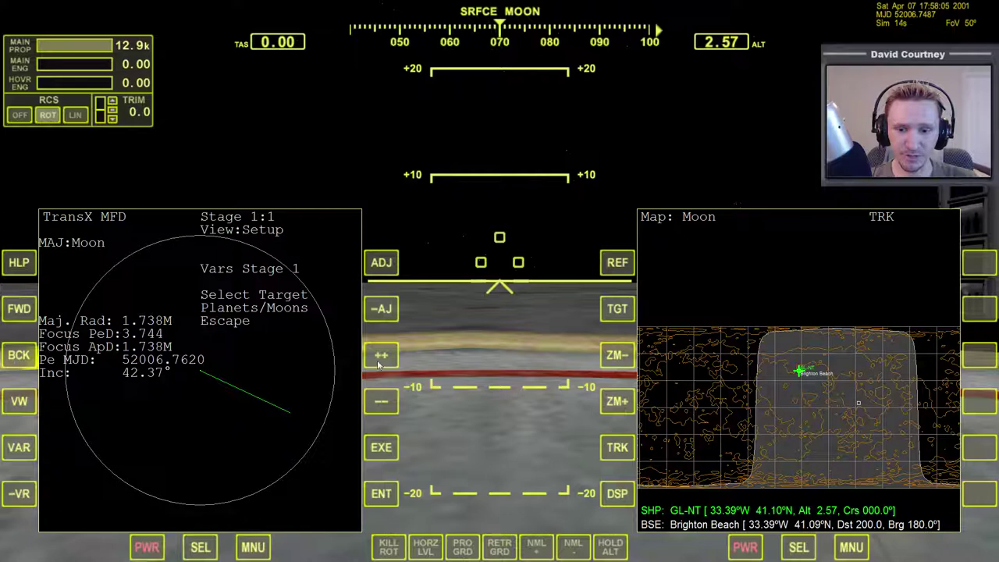
pyautogui.click(25, 315)
pyautogui.click(17, 405)
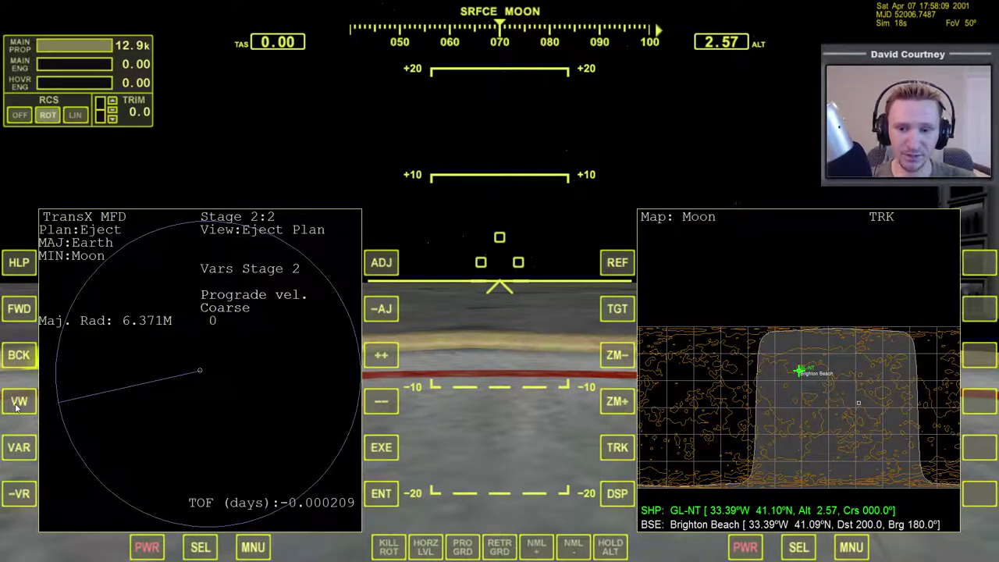
pyautogui.click(381, 408)
pyautogui.click(382, 409)
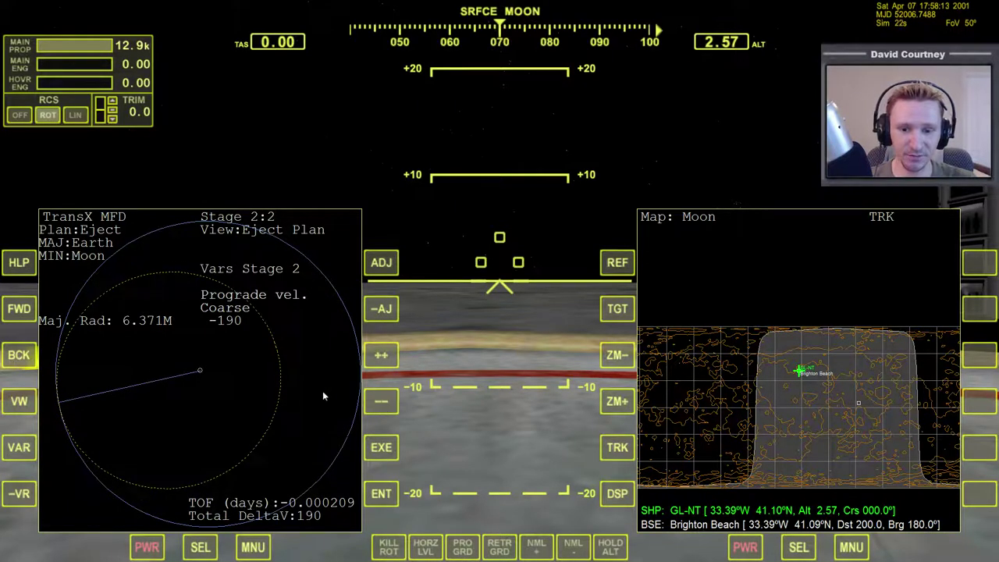
pyautogui.click(20, 356)
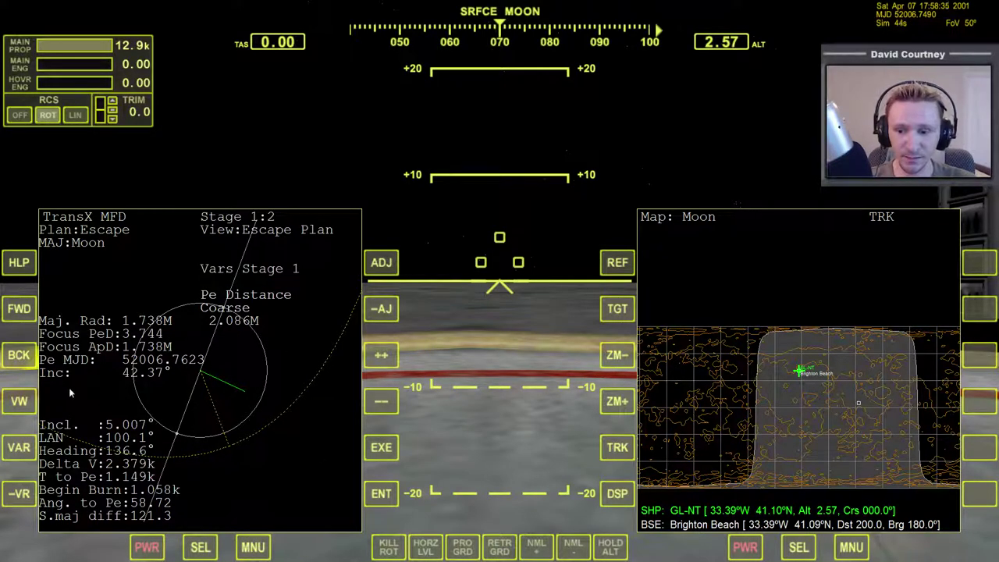
# Cycle TransX to the stage setup view and reset the plan to one stage with no target.
pyautogui.click(23, 356)
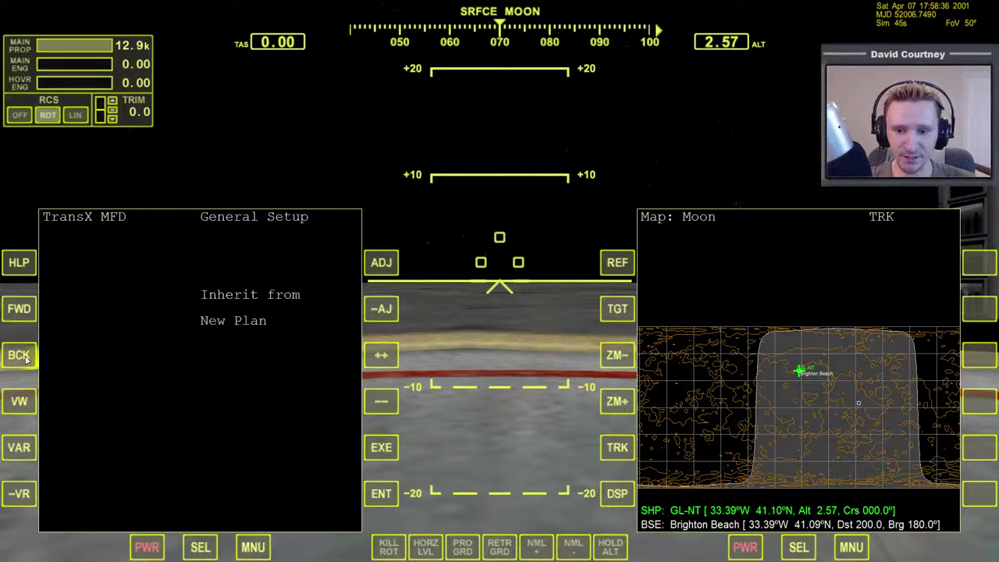
pyautogui.click(28, 317)
pyautogui.click(19, 399)
pyautogui.click(19, 399)
pyautogui.click(18, 400)
pyautogui.click(32, 400)
pyautogui.click(31, 400)
pyautogui.click(382, 355)
pyautogui.click(382, 356)
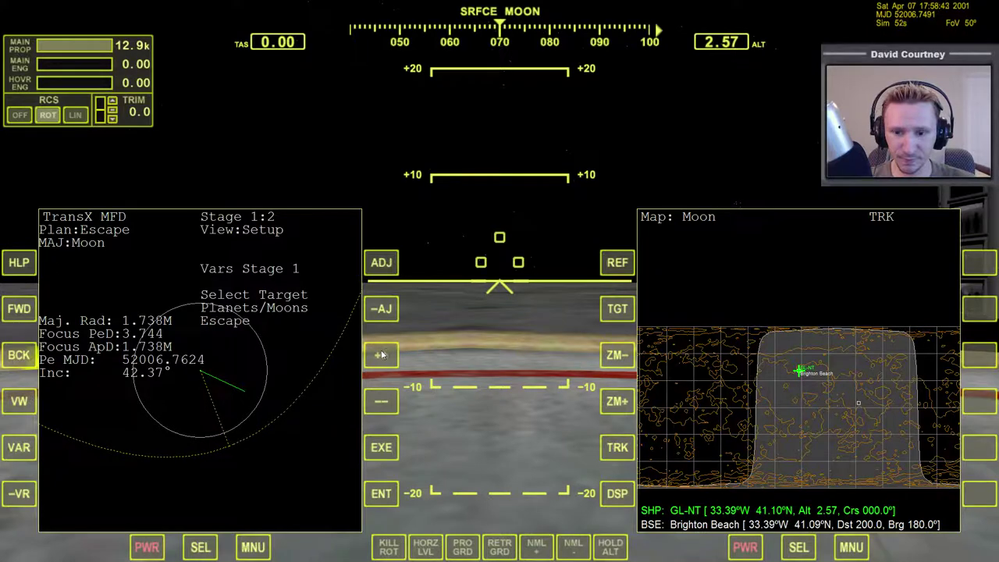
pyautogui.click(383, 355)
pyautogui.click(22, 313)
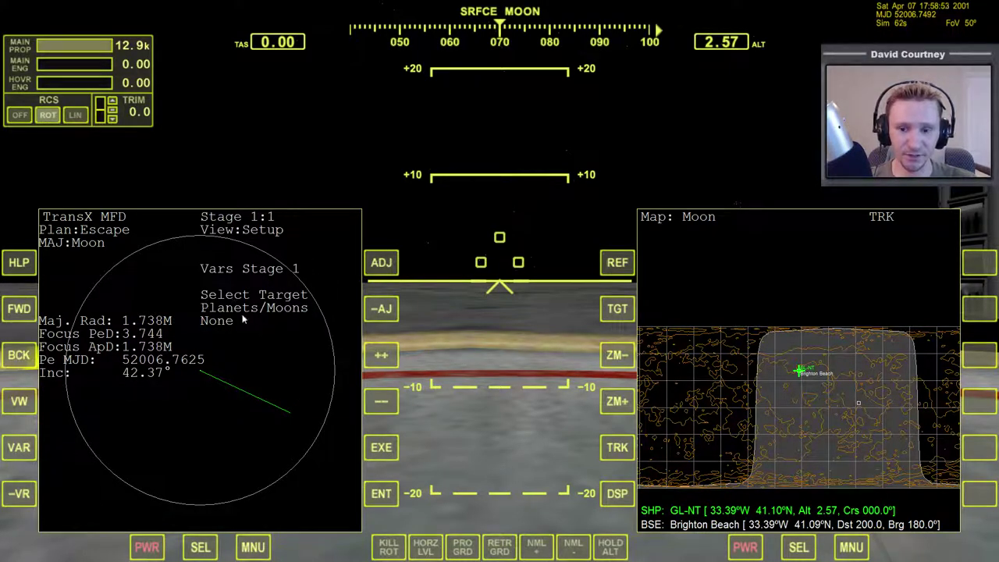
# Set target Escape, add Earth Stage 2 with -50 prograde eject velocity, then return to Stage 1.
pyautogui.click(384, 354)
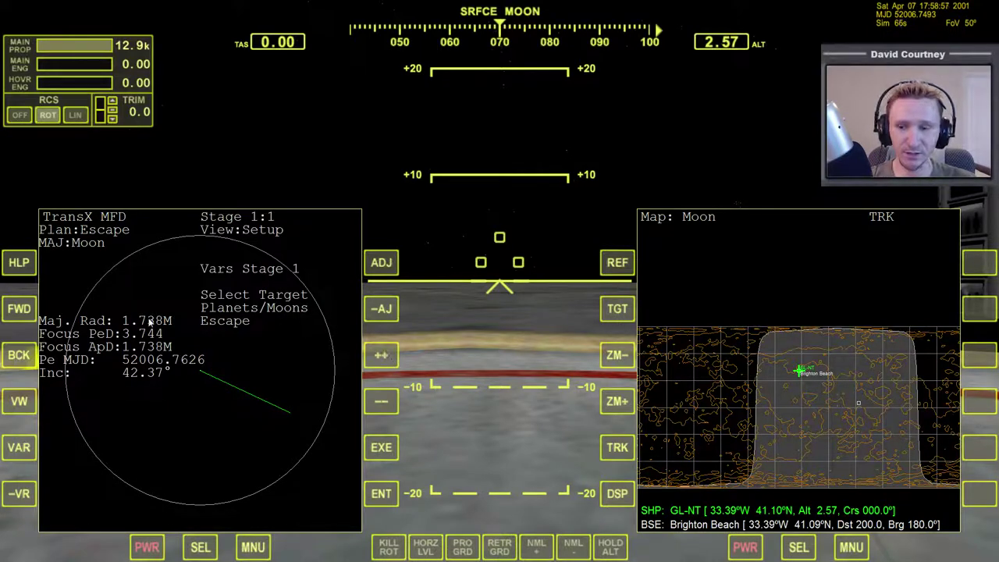
pyautogui.click(24, 309)
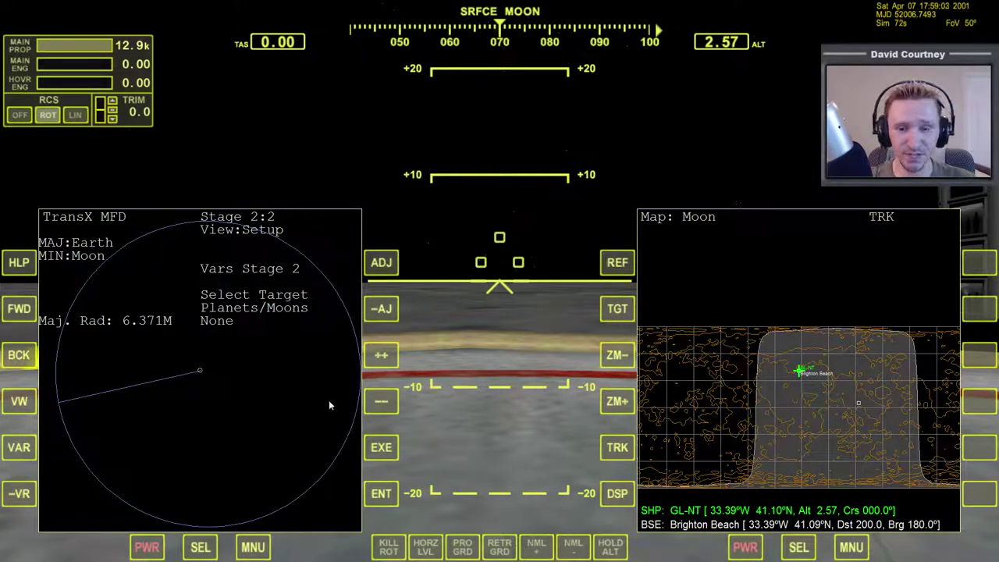
pyautogui.click(19, 401)
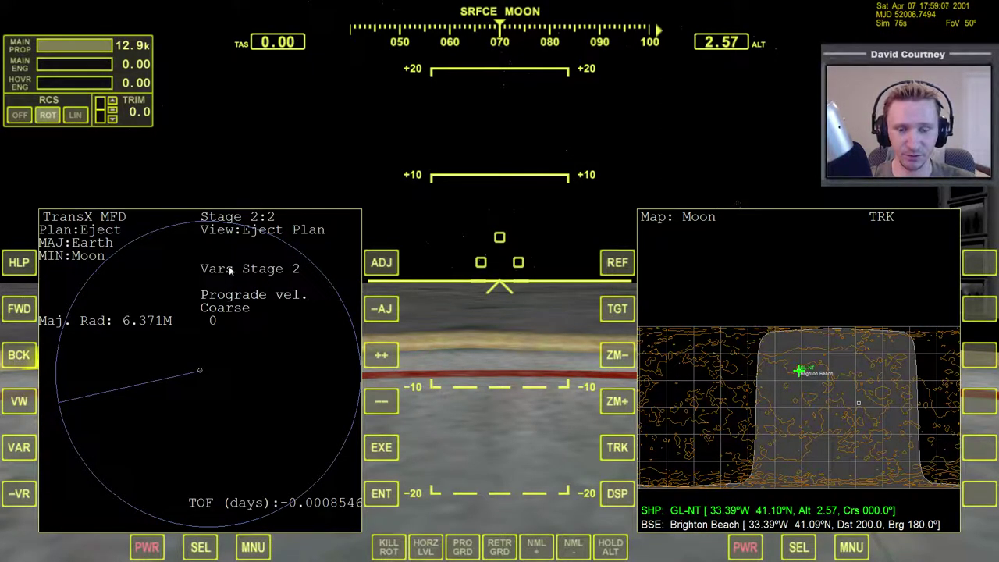
pyautogui.click(382, 402)
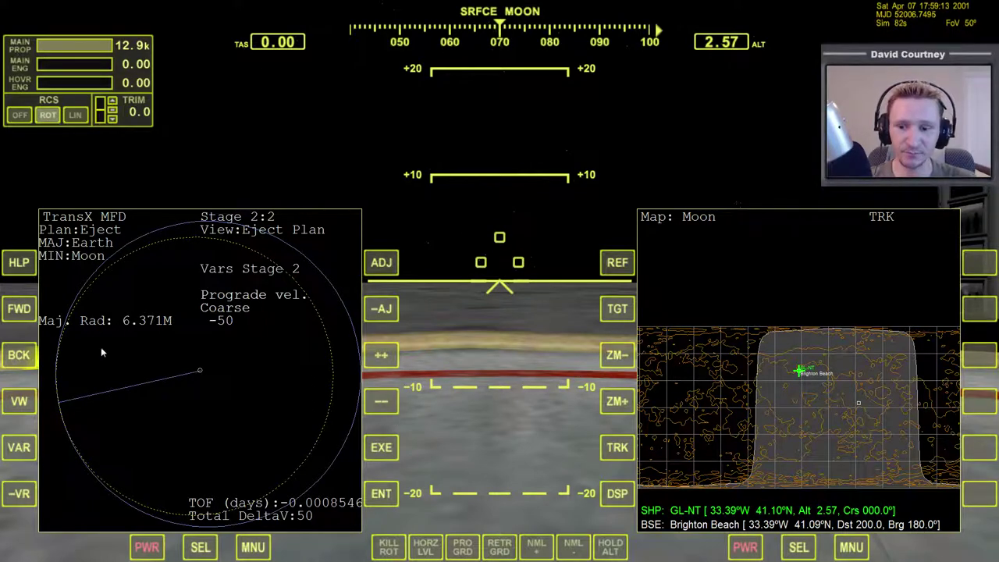
pyautogui.click(23, 358)
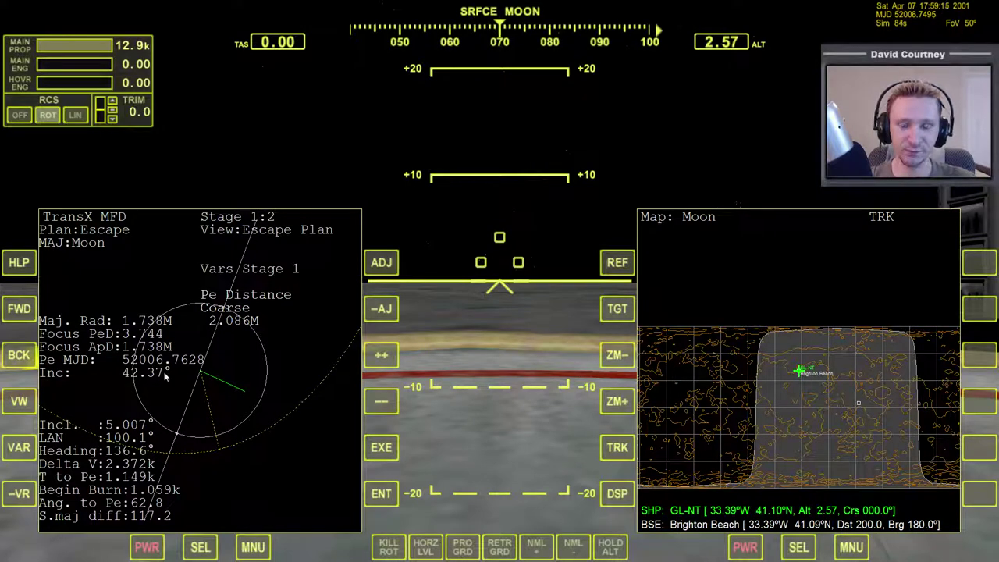